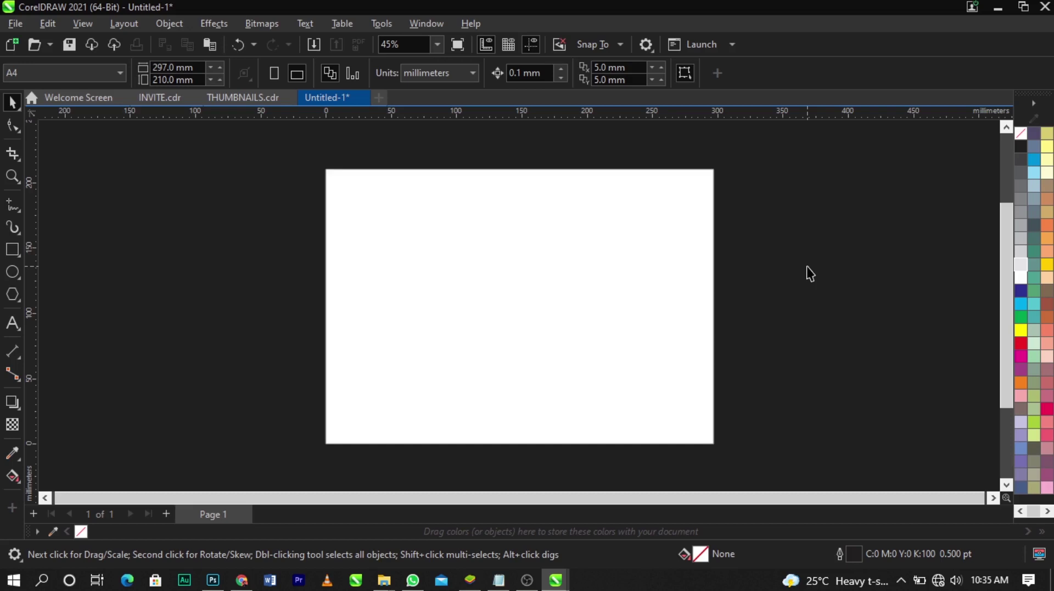
# Type the heading 'HOW TO WRAP A TEXT TO AN OBJECT' on the page, correcting typos.
pyautogui.click(12, 324)
pyautogui.scroll(1, 563, 292)
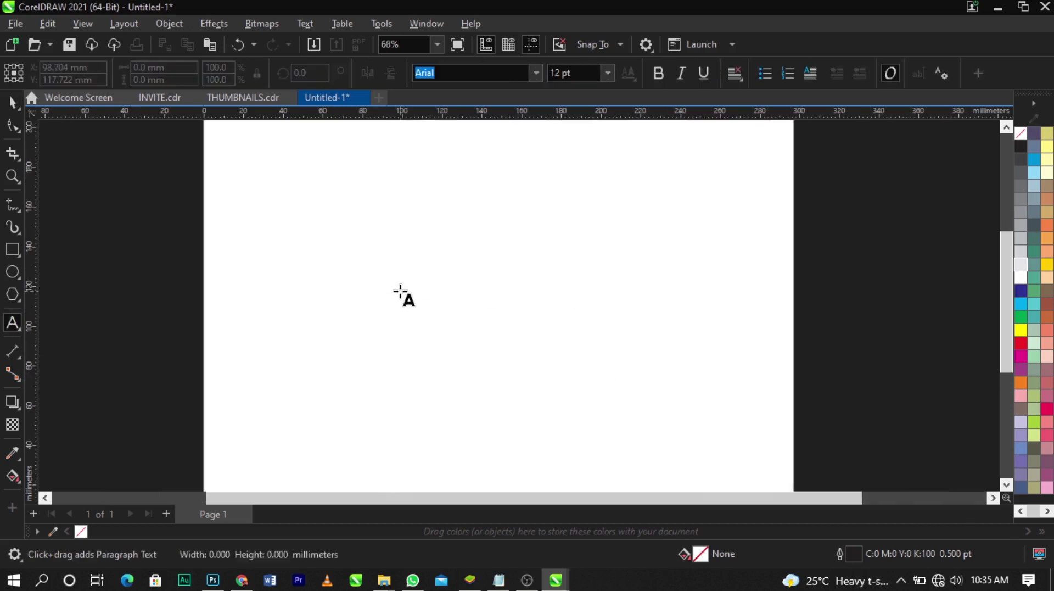
pyautogui.click(401, 291)
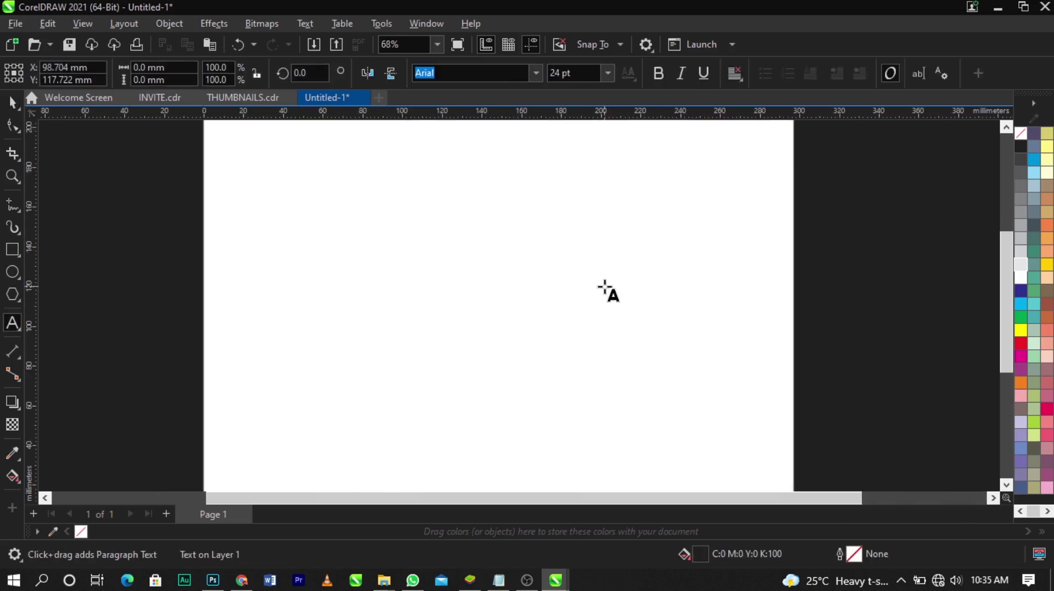
pyautogui.write('W')
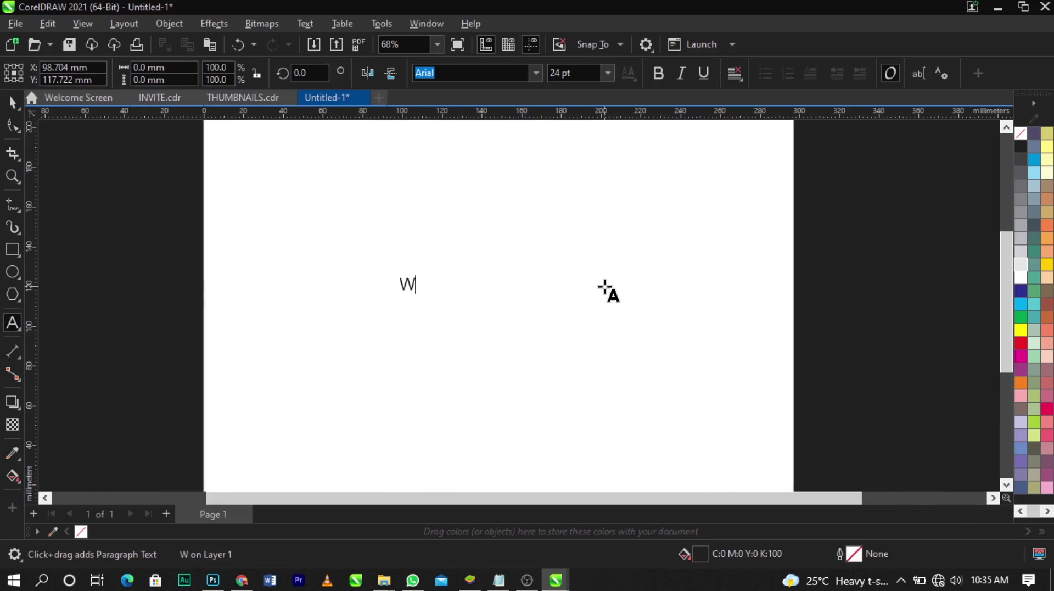
pyautogui.press('BackSpace')
pyautogui.write('HOW TO ')
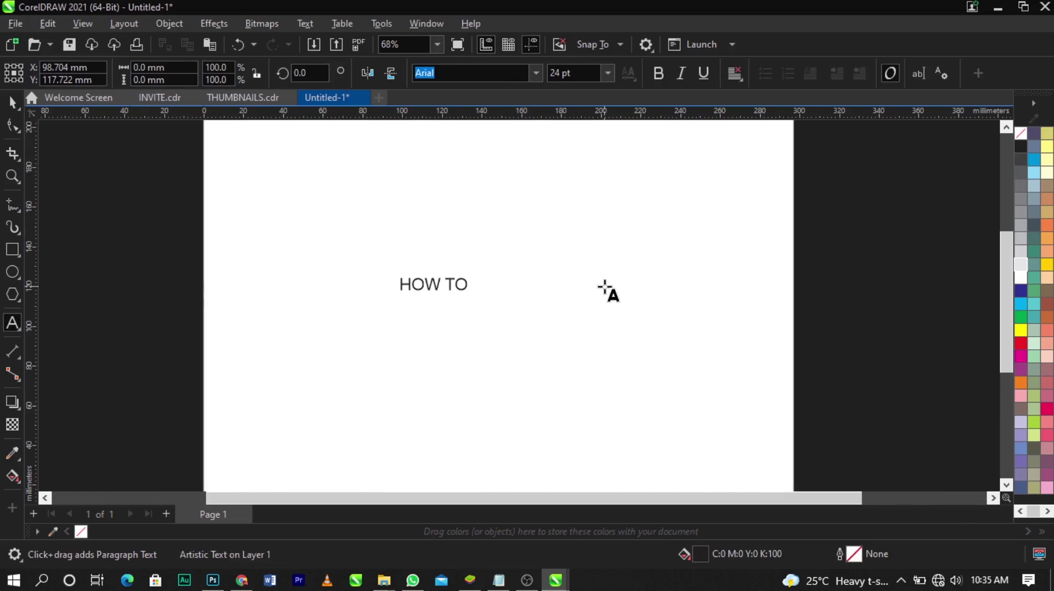
pyautogui.write('FITH')
pyautogui.press('BackSpace')
pyautogui.press('BackSpace')
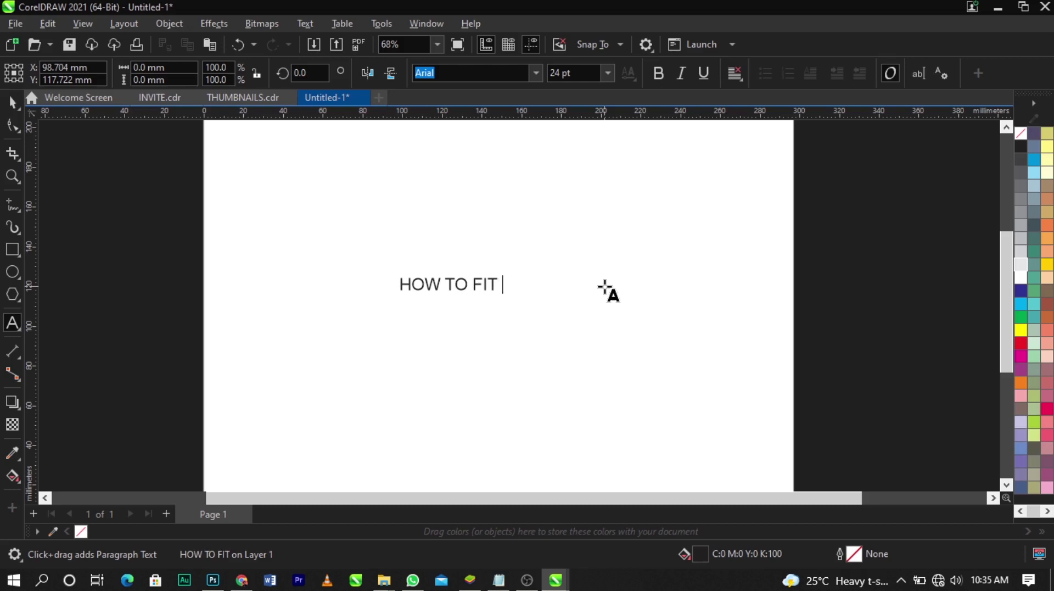
pyautogui.write('A TEXT TO PATH')
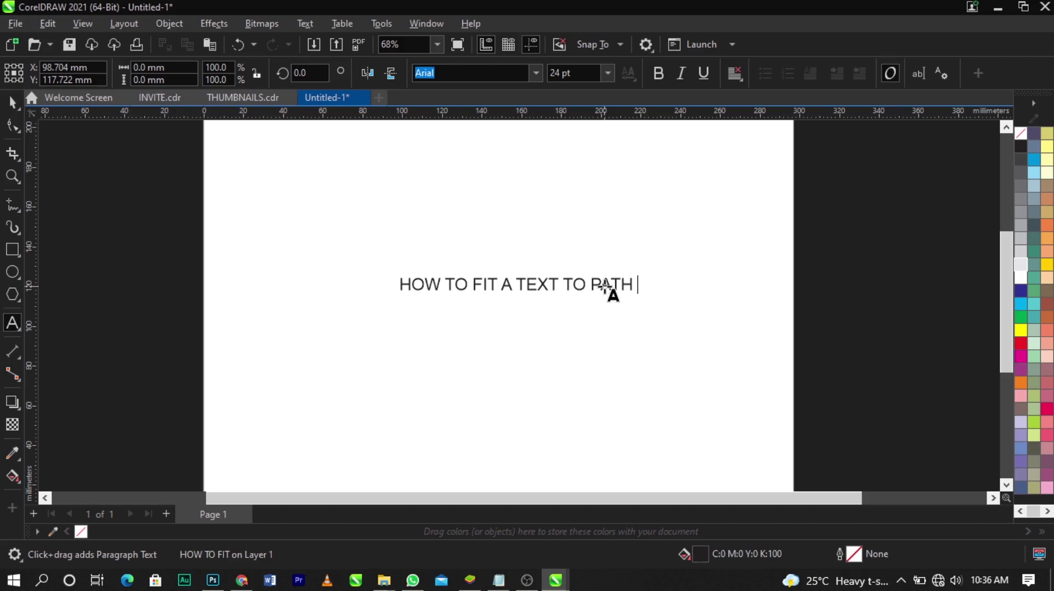
pyautogui.hotkey('ctrl', 'a')
pyautogui.write('HOW TO WR')
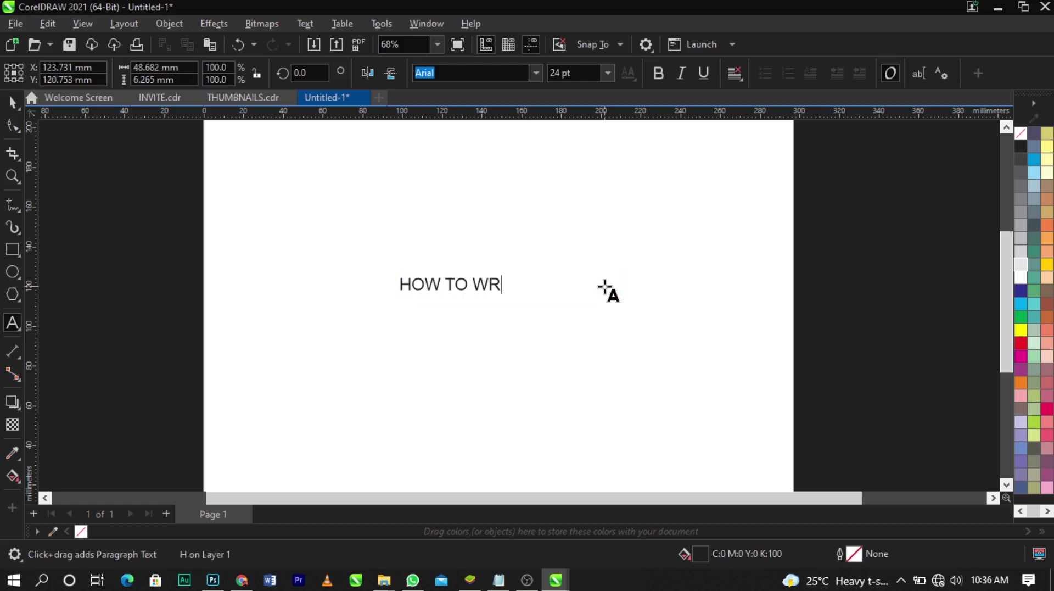
pyautogui.write('AP T')
pyautogui.press('BackSpace')
pyautogui.write('A TEXT TO AN OPT')
pyautogui.press('BackSpace')
pyautogui.press('BackSpace')
pyautogui.write('BJECT')
# Finish the 24 pt Arial heading and centre it on the page.
pyautogui.press('Escape')
pyautogui.press('space')
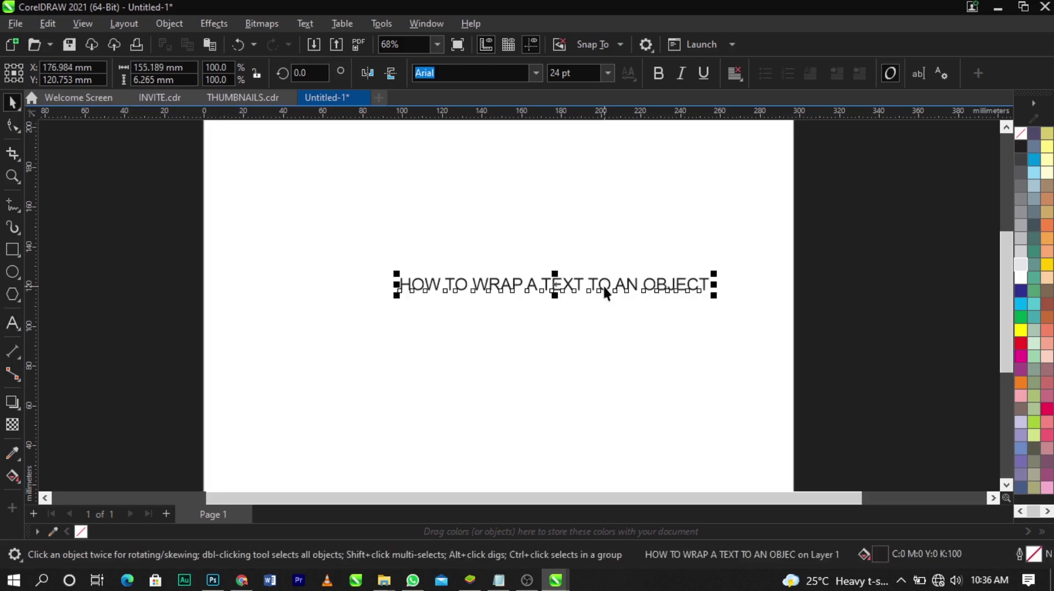
pyautogui.press('p')
pyautogui.click(608, 283)
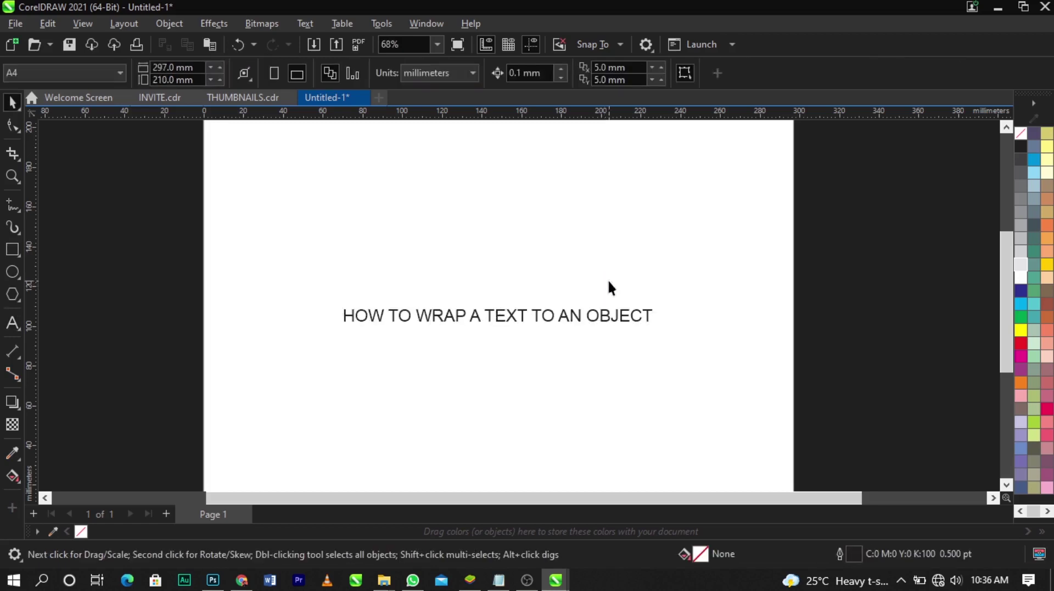
# Change the heading's font to Impact.
pyautogui.click(611, 321)
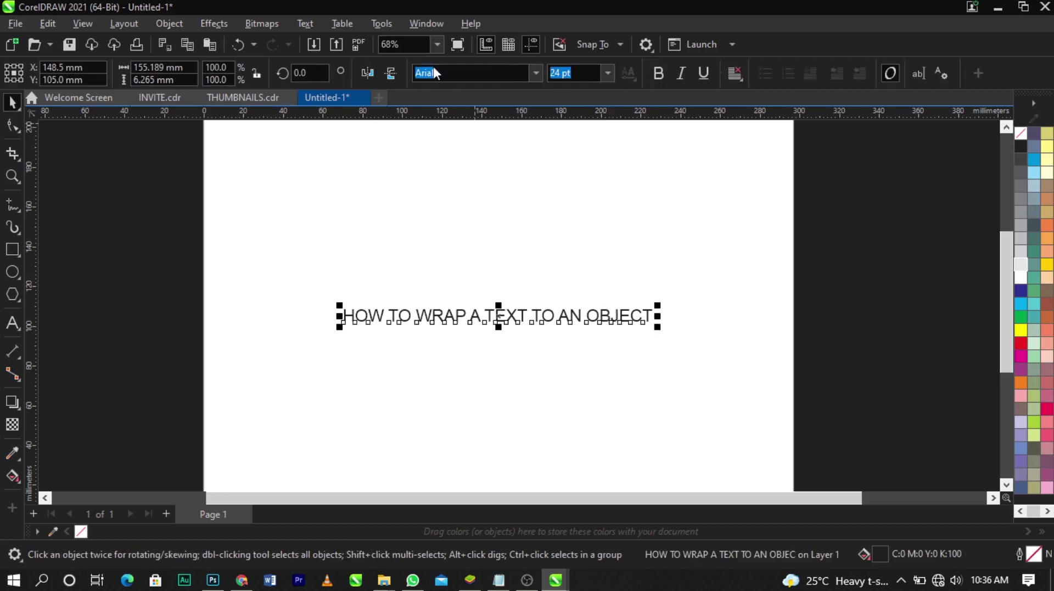
pyautogui.press('BackSpace')
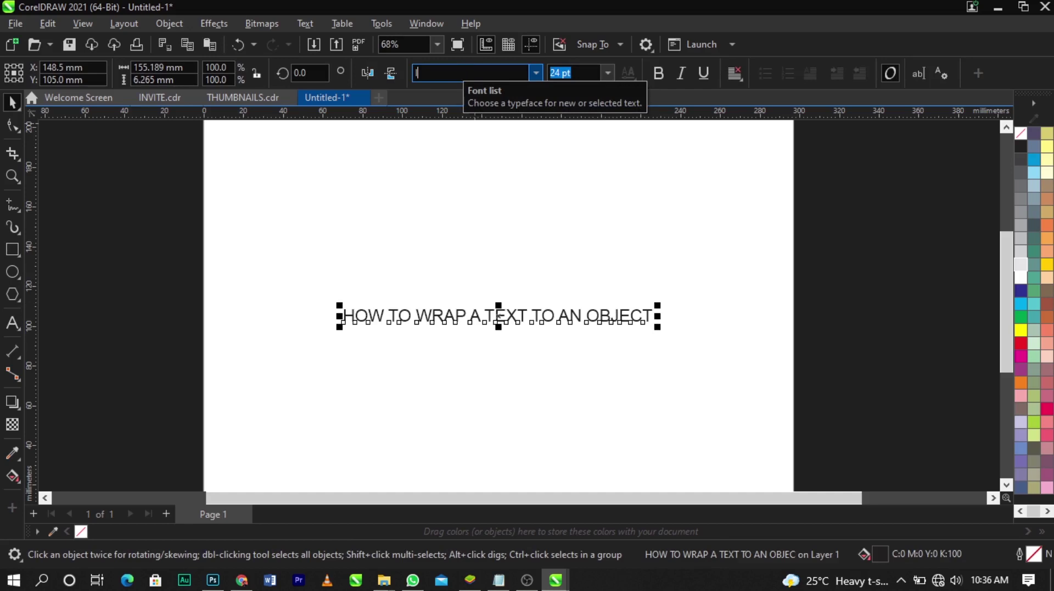
pyautogui.write('impact')
pyautogui.press('Return')
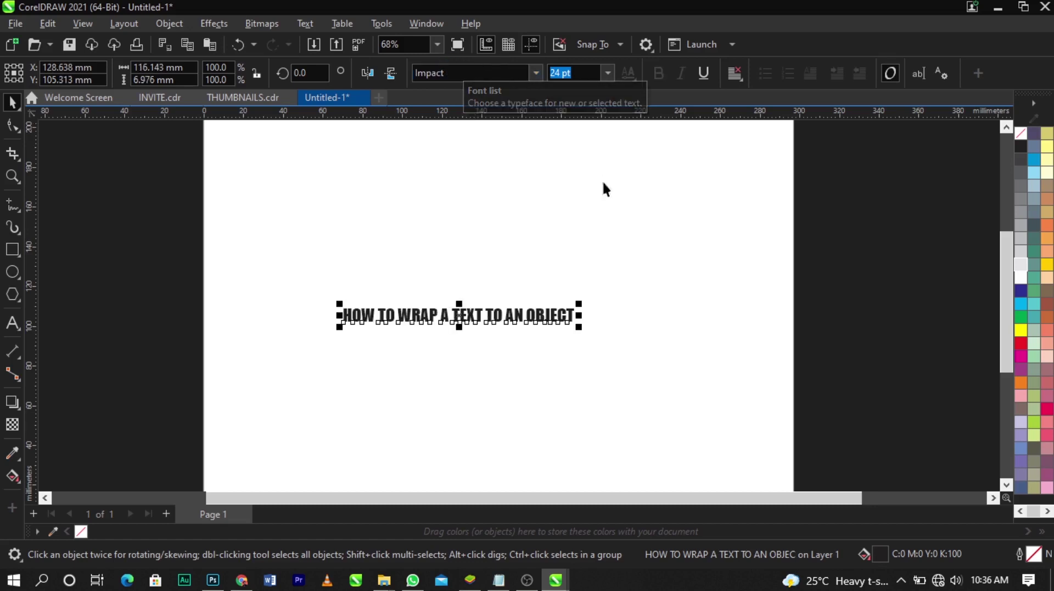
# Enlarge the heading to about 43.5 pt, re-centre it, and zoom to fit the page.
pyautogui.moveTo(578, 304); pyautogui.dragTo(671, 283)
pyautogui.press('p')
pyautogui.scroll(-2, 585, 235)
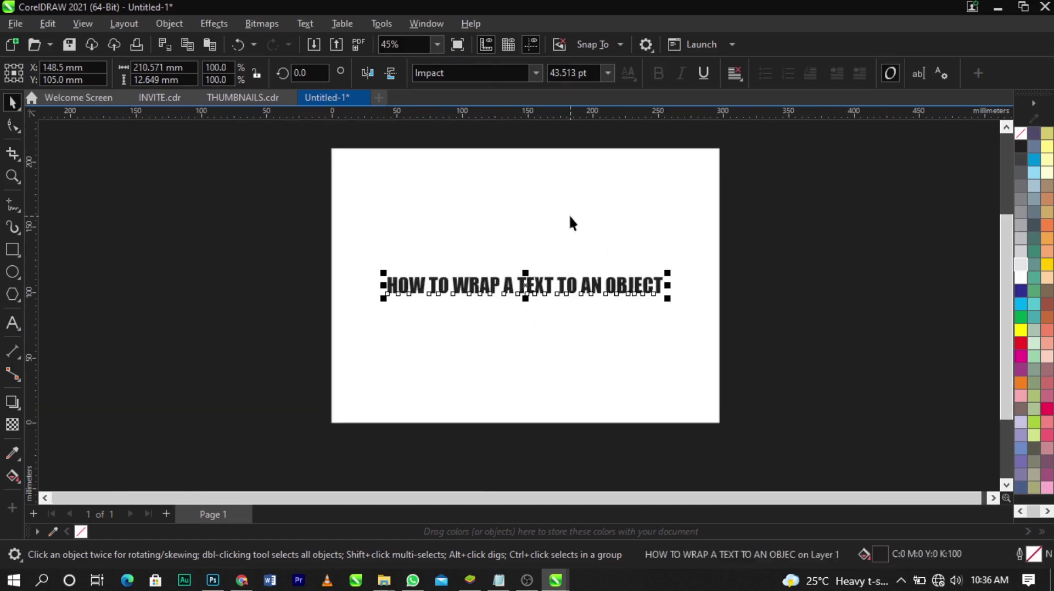
pyautogui.press('z')
pyautogui.moveTo(313, 141); pyautogui.dragTo(744, 442)
# Draw a circle mid-page and move the heading up above it.
pyautogui.press('space')
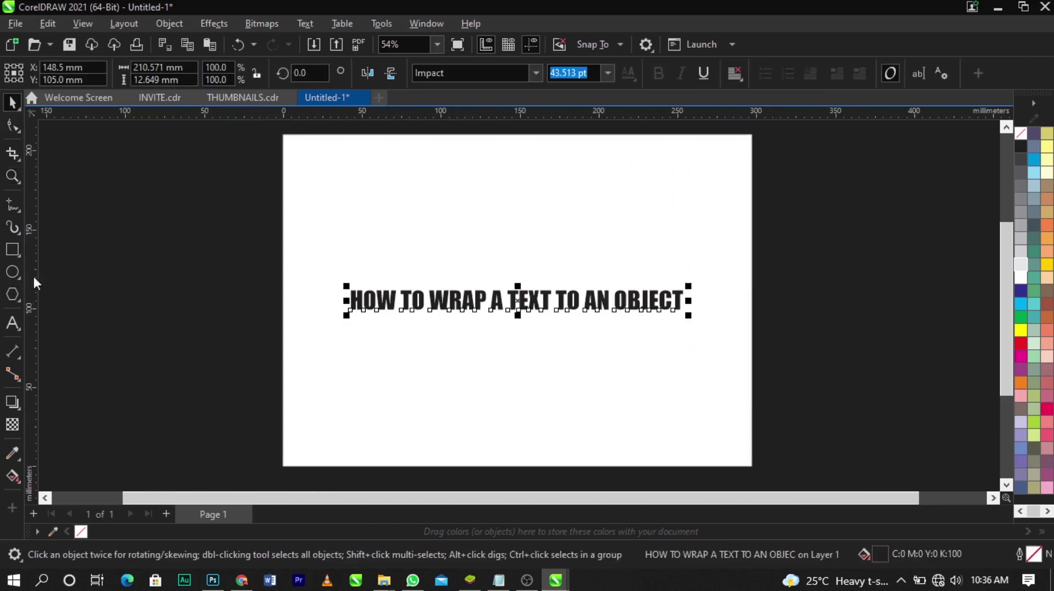
pyautogui.click(11, 272)
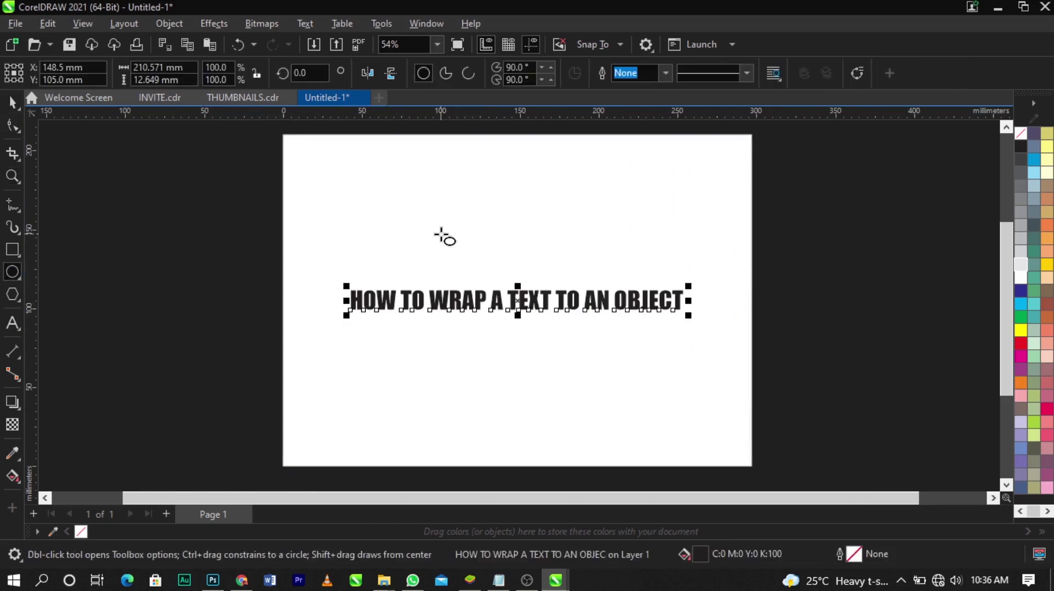
pyautogui.moveTo(442, 235); pyautogui.dragTo(636, 365)
pyautogui.press('space')
pyautogui.moveTo(647, 301); pyautogui.dragTo(644, 209)
# Align the heading and circle on a shared centre, then select the circle.
pyautogui.keyDown('shift'); pyautogui.click(625, 305); pyautogui.keyUp('shift')
pyautogui.press('c')
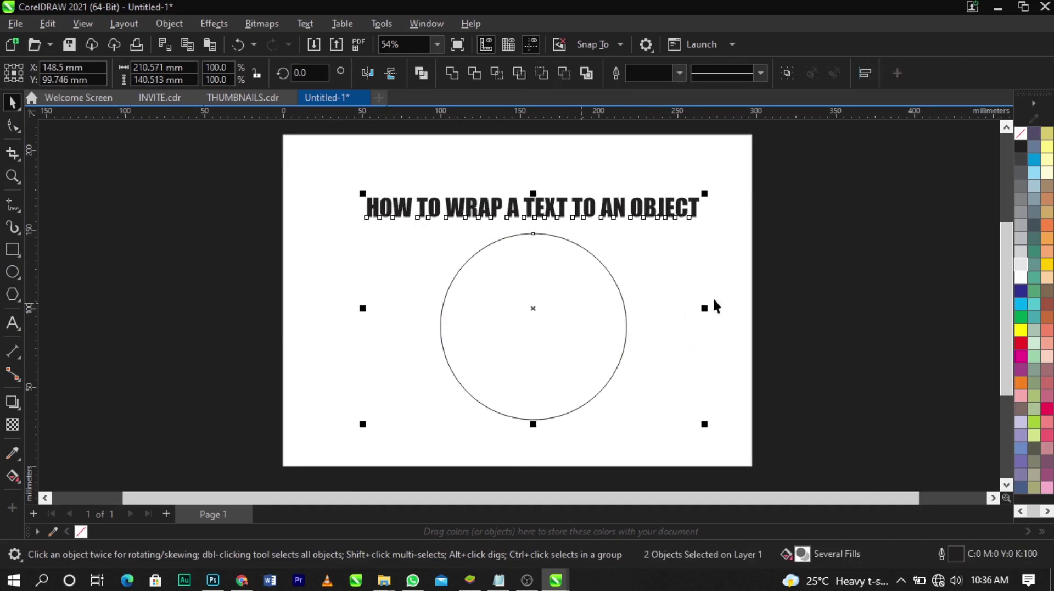
pyautogui.click(692, 235)
pyautogui.moveTo(757, 155); pyautogui.dragTo(420, 418)
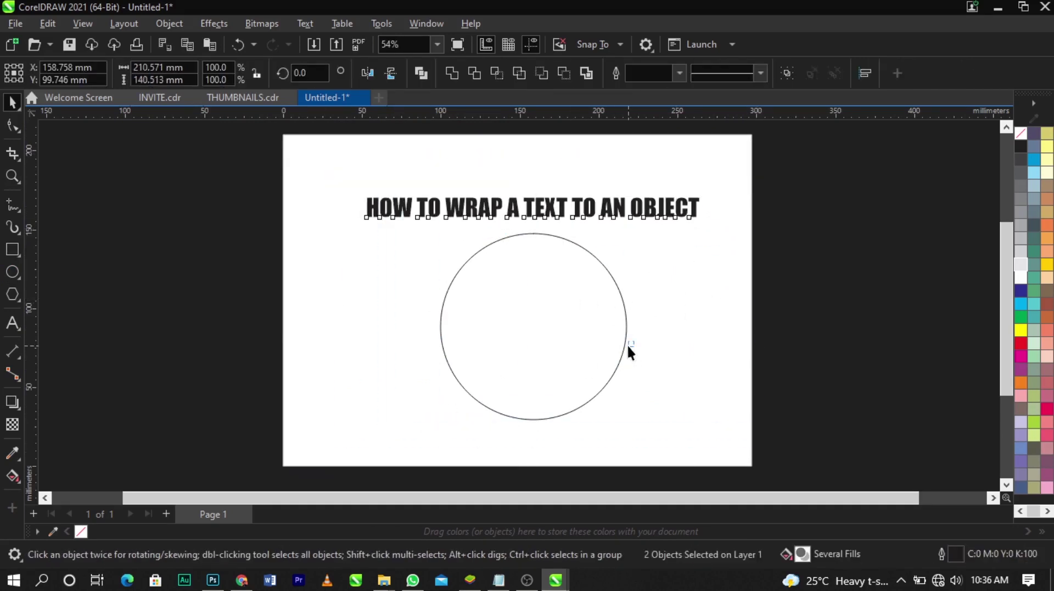
pyautogui.click(801, 161)
pyautogui.hotkey('ctrl', 'a')
pyautogui.moveTo(584, 322); pyautogui.dragTo(569, 327)
pyautogui.press('Escape')
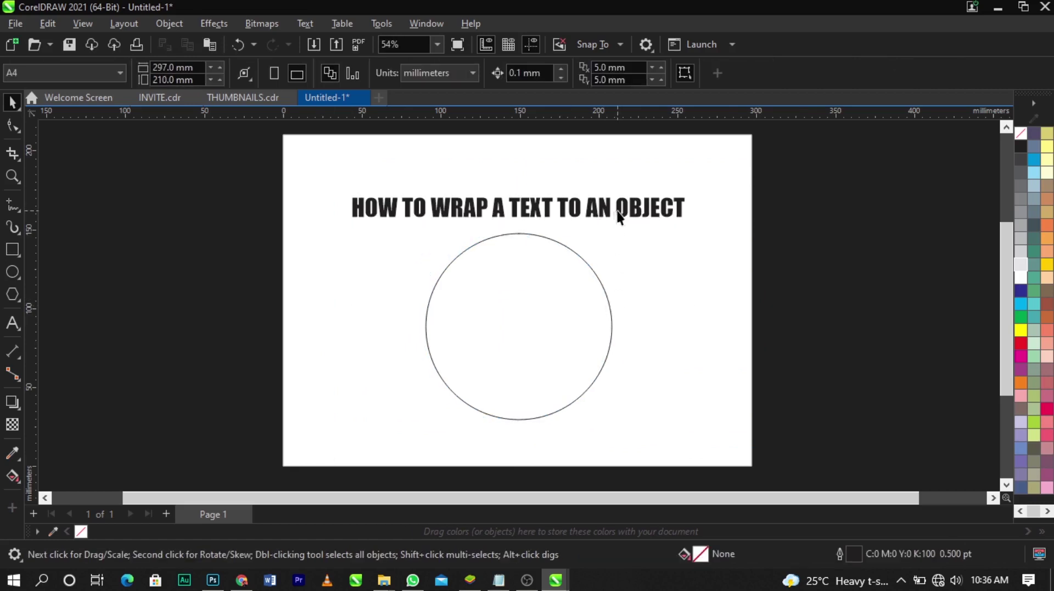
pyautogui.click(616, 212)
pyautogui.click(532, 286)
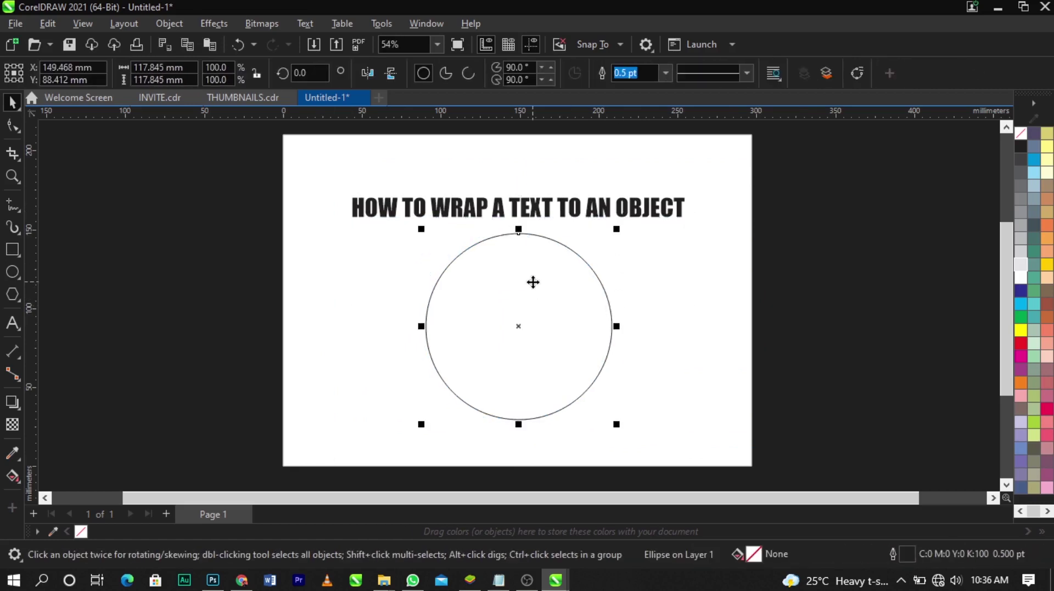
pyautogui.click(608, 257)
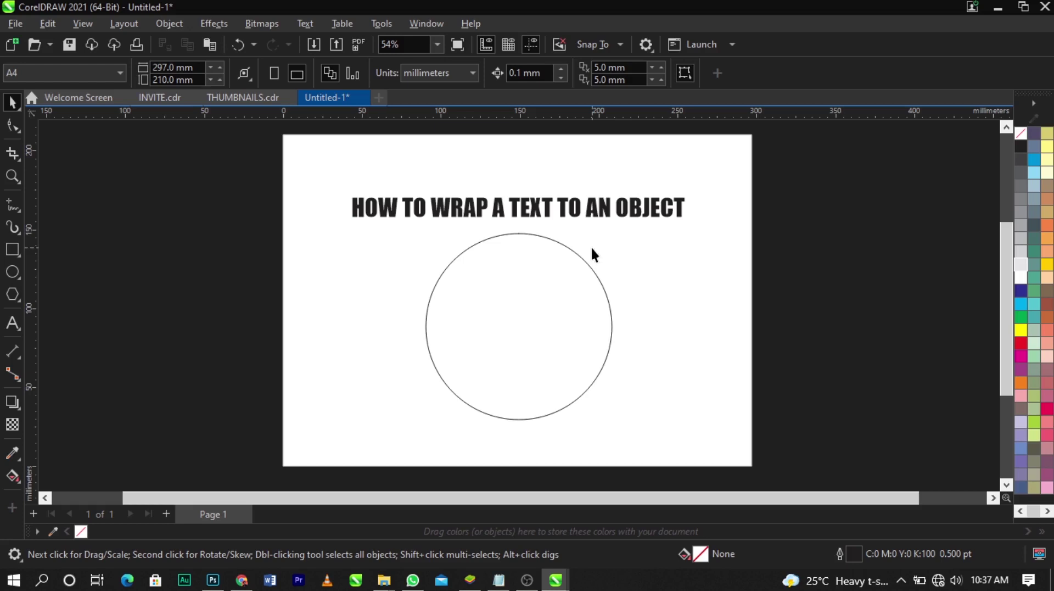
pyautogui.click(566, 213)
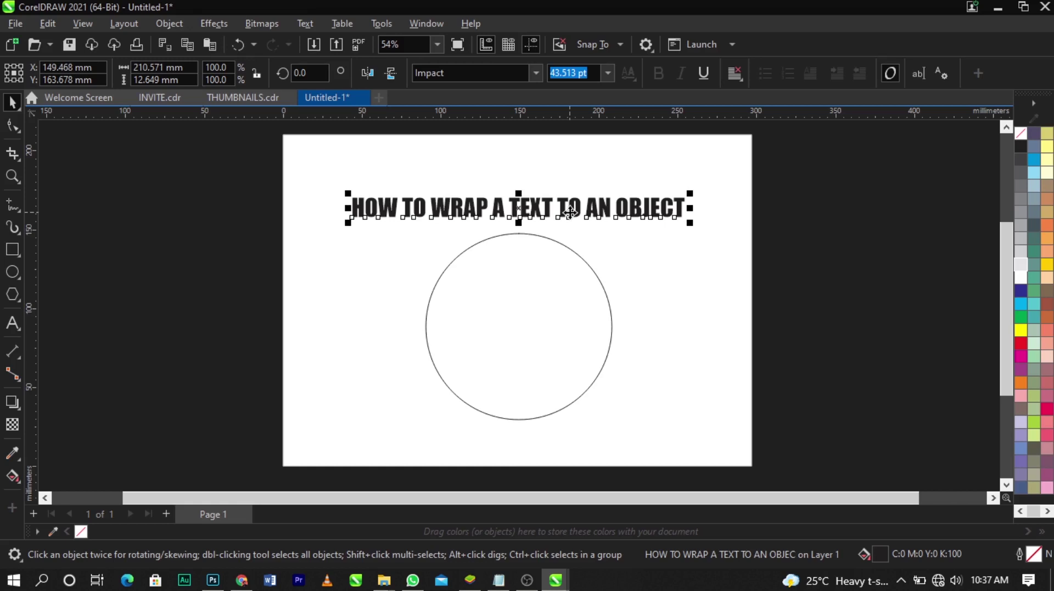
# Drop the Impact heading onto the circle's outline and fit it along the top arc.
pyautogui.moveTo(570, 212); pyautogui.dragTo(542, 238)
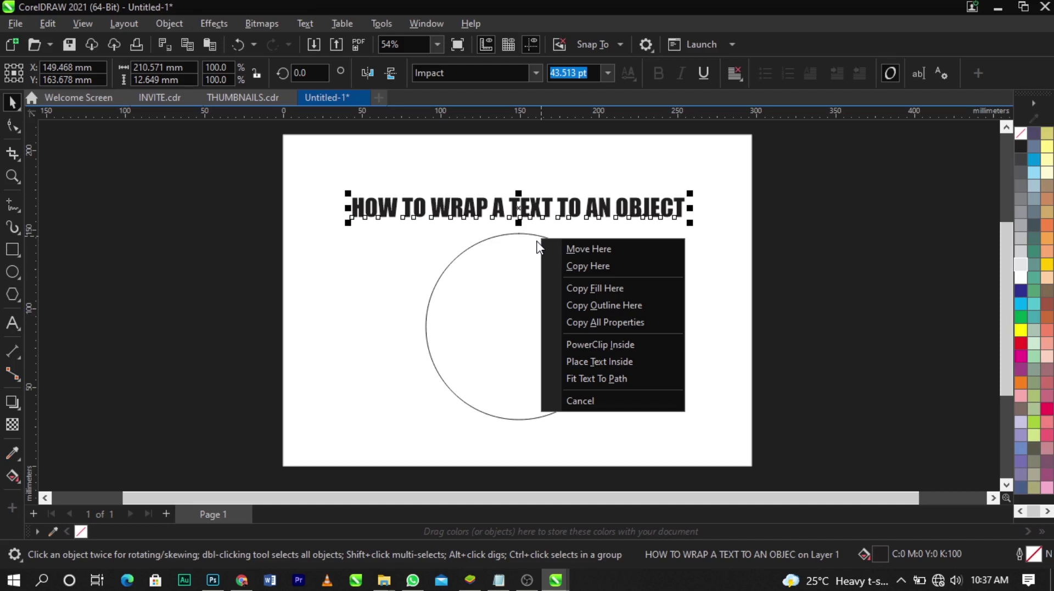
pyautogui.click(643, 379)
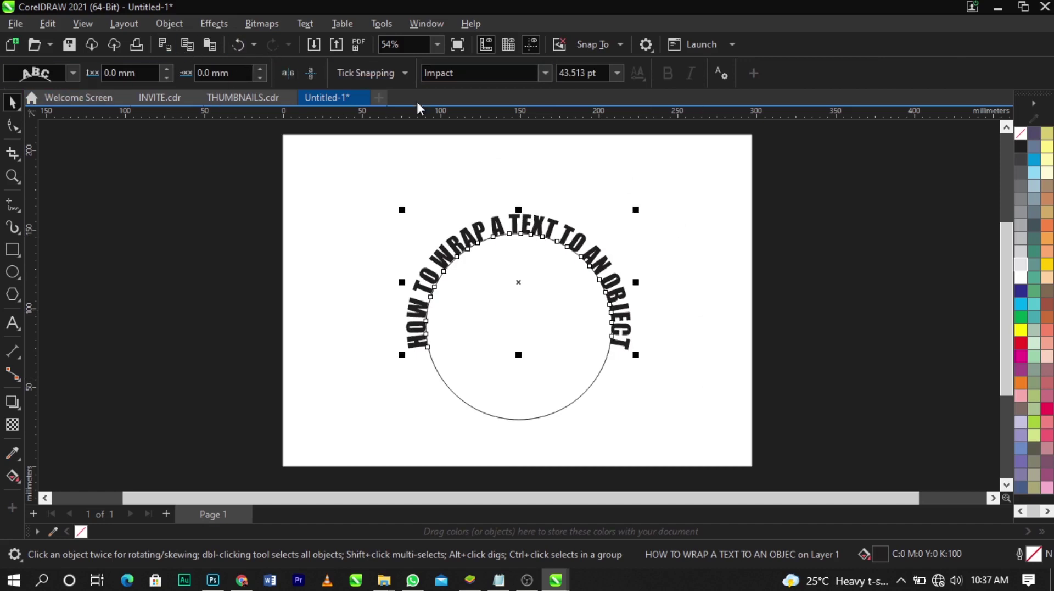
pyautogui.click(312, 73)
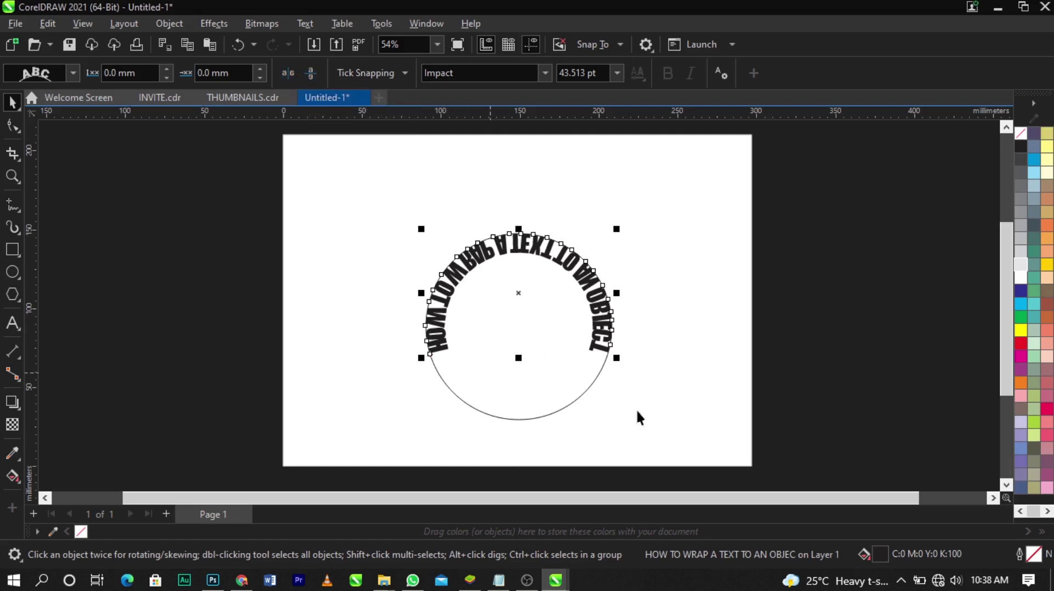
pyautogui.click(312, 72)
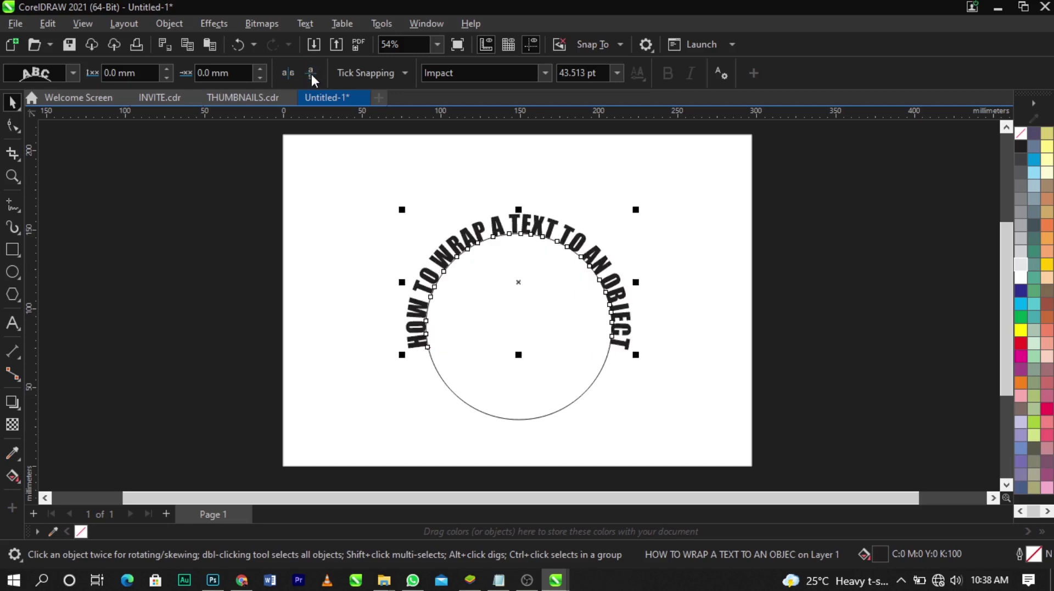
pyautogui.click(312, 73)
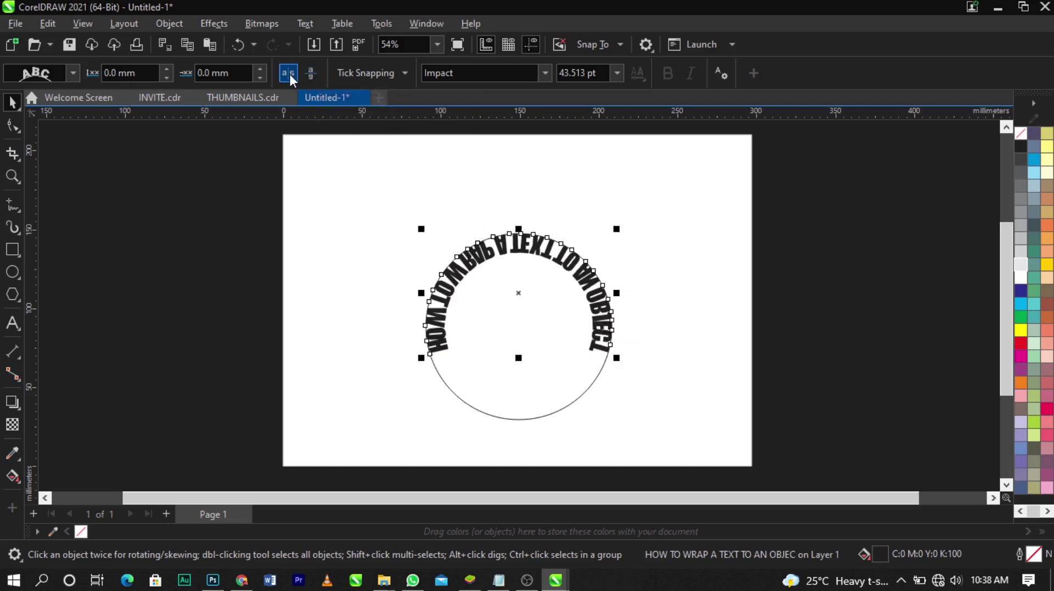
pyautogui.click(289, 72)
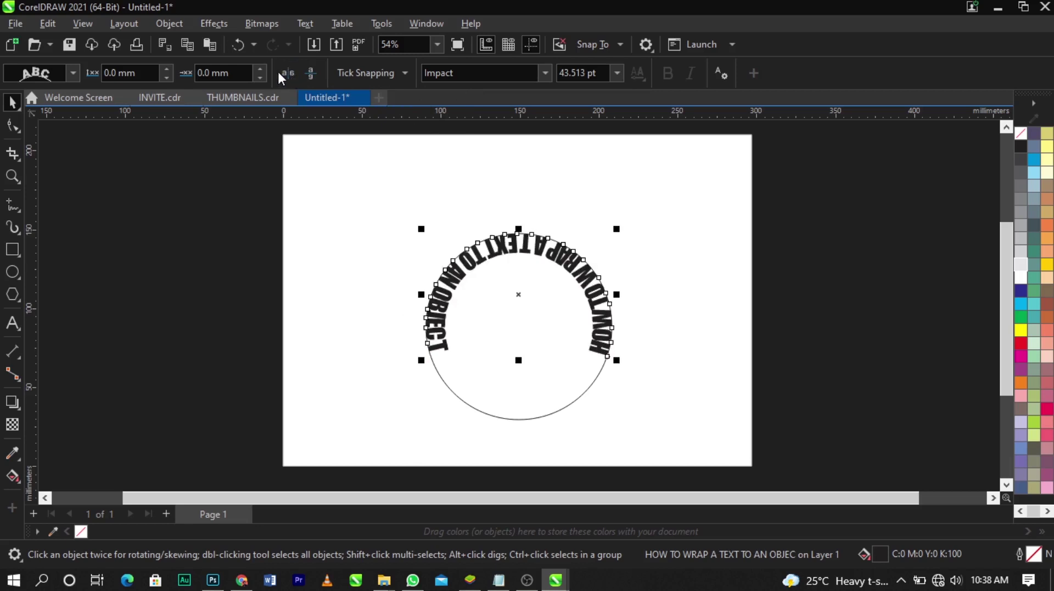
pyautogui.click(283, 75)
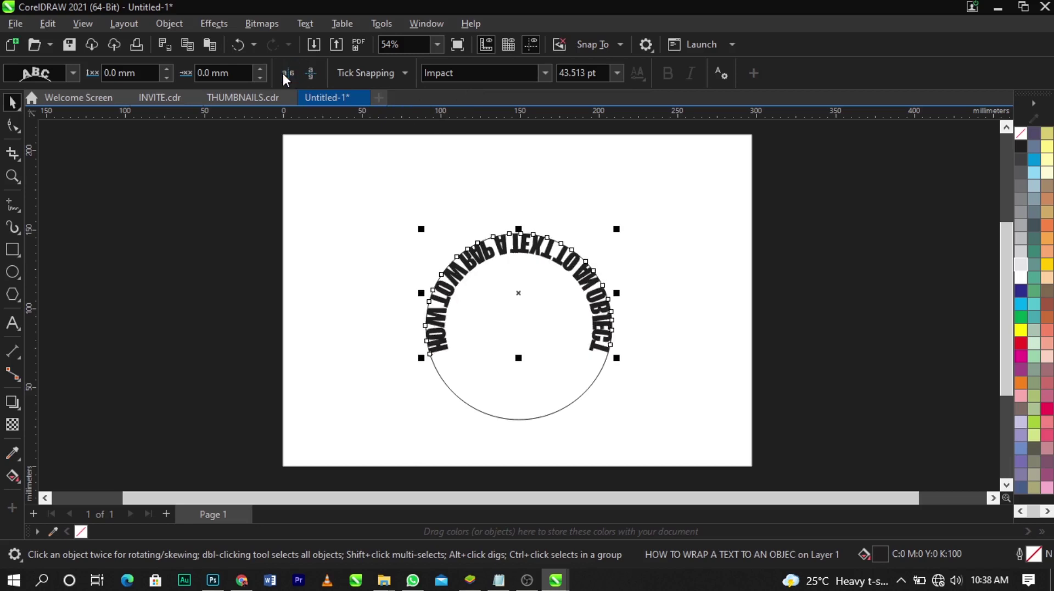
pyautogui.click(283, 73)
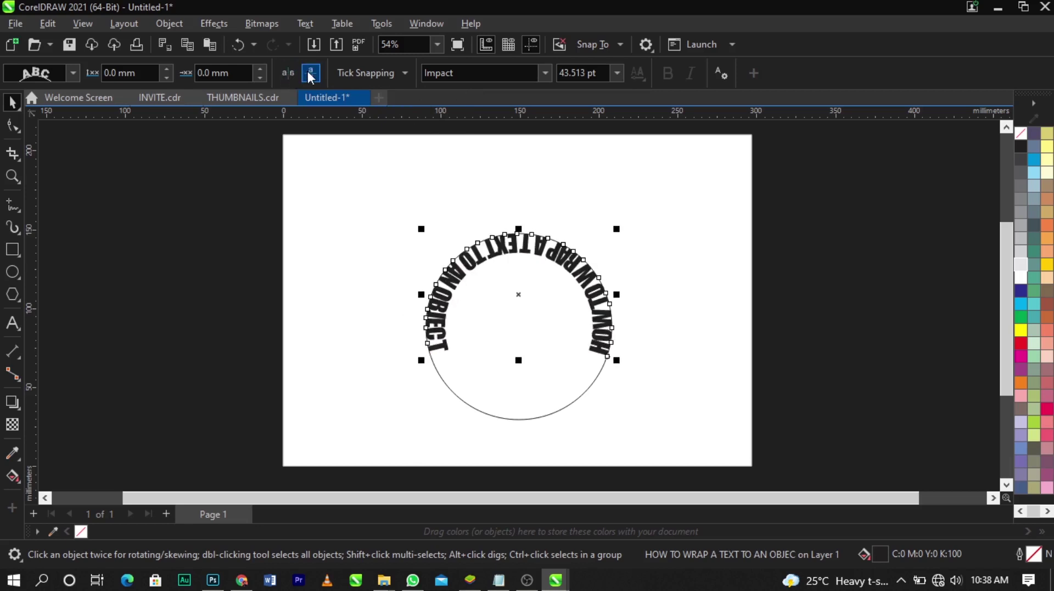
pyautogui.click(308, 72)
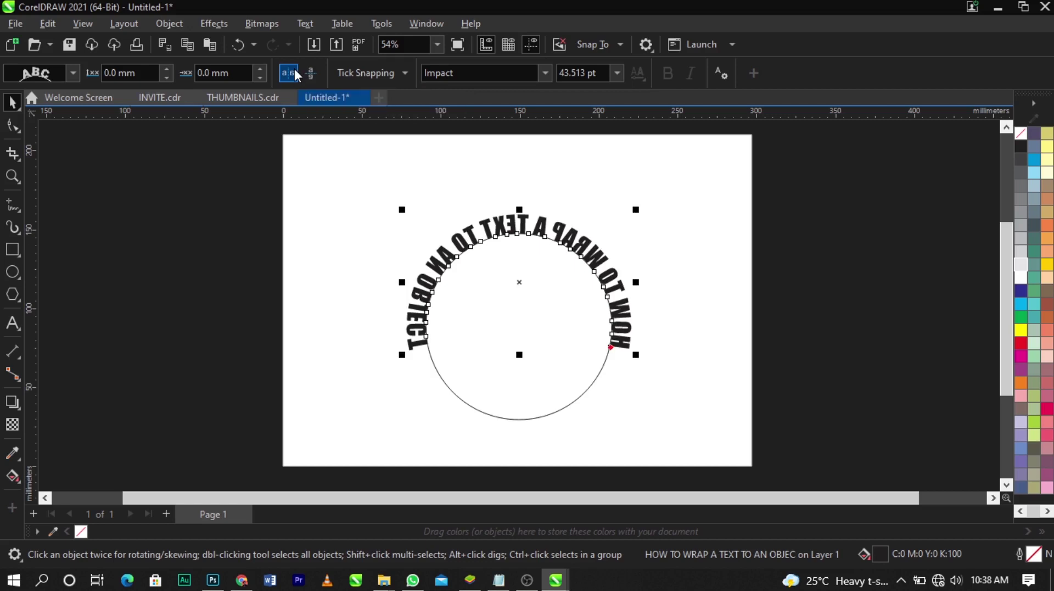
pyautogui.click(295, 68)
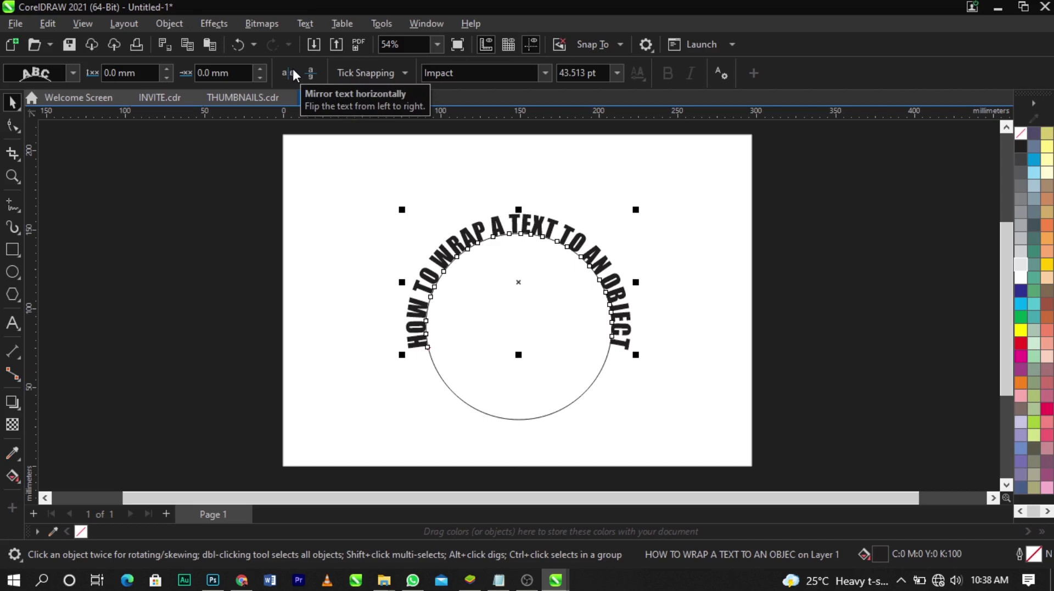
# Reset the curved text's horizontal offset to 0 mm.
pyautogui.click(260, 70)
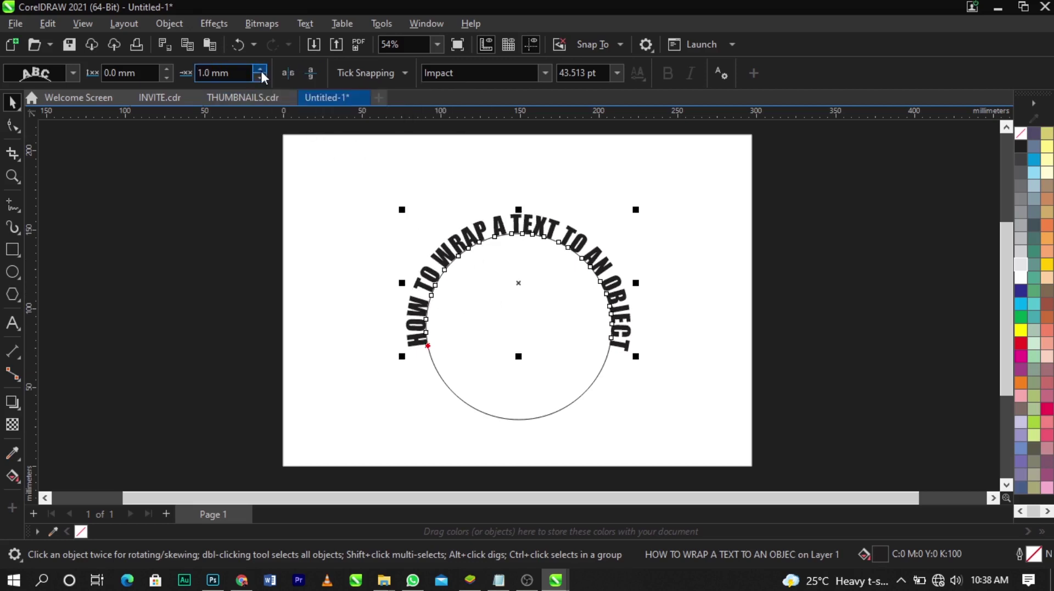
pyautogui.moveTo(260, 70); pyautogui.dragTo(261, 71)
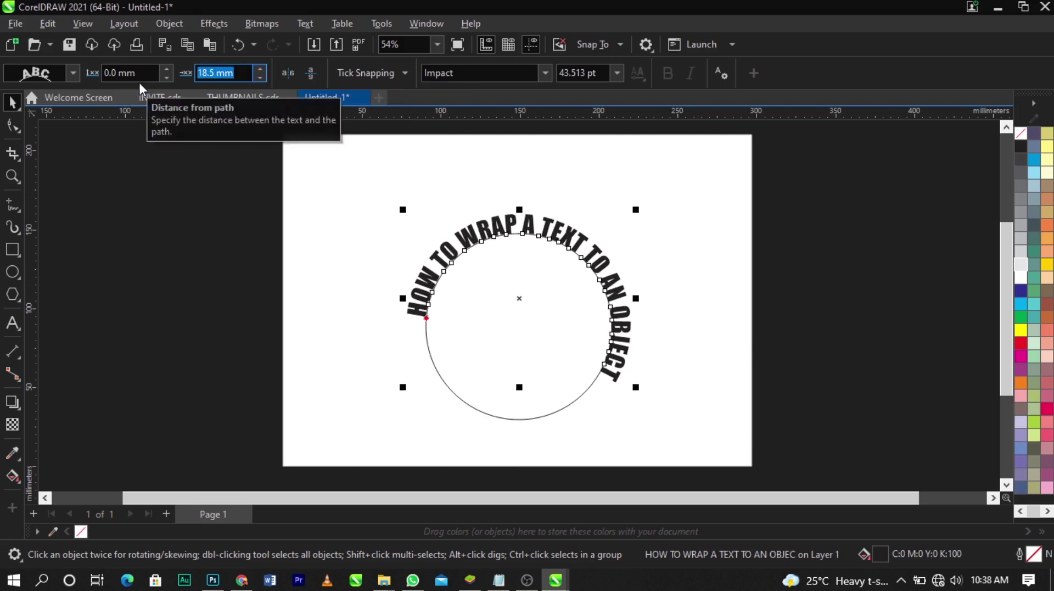
pyautogui.write('0')
pyautogui.press('Return')
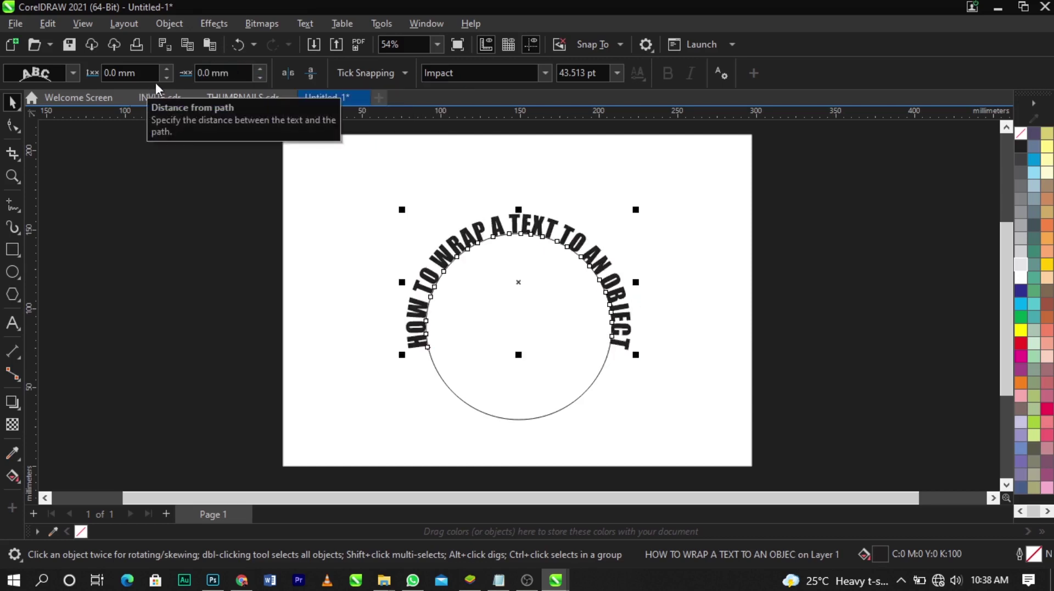
# Set the text's distance from the circle to 5.5 mm.
pyautogui.click(169, 71)
pyautogui.moveTo(169, 71); pyautogui.dragTo(170, 71)
pyautogui.click(186, 245)
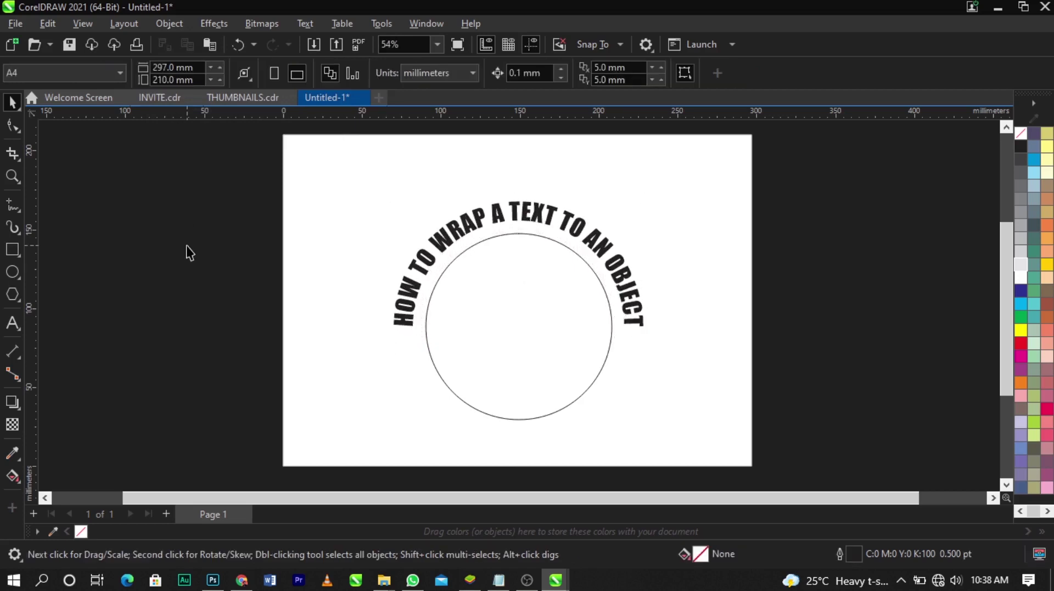
pyautogui.click(515, 322)
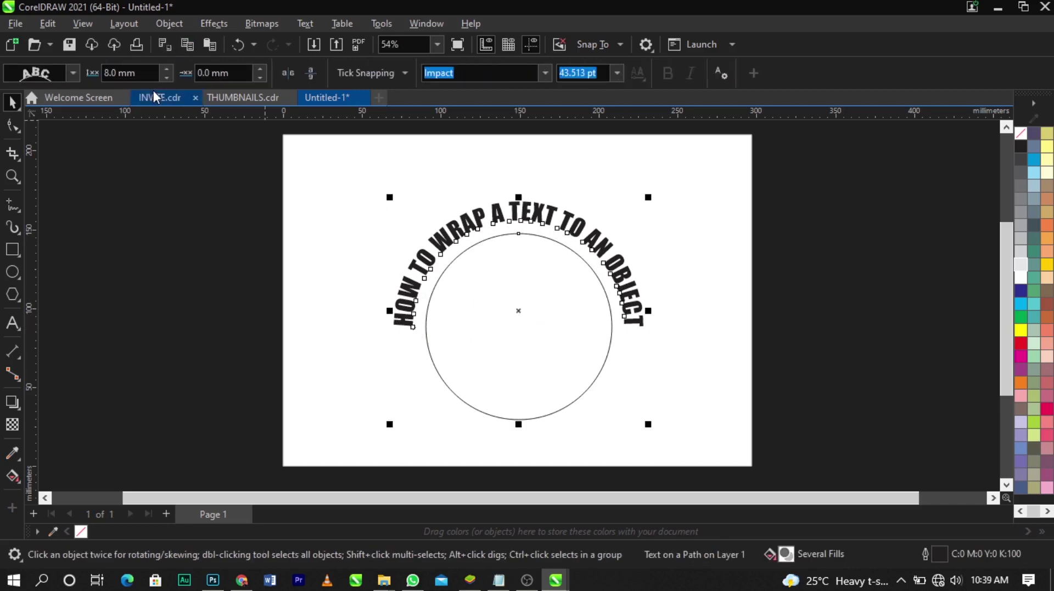
pyautogui.click(167, 77)
pyautogui.click(167, 78)
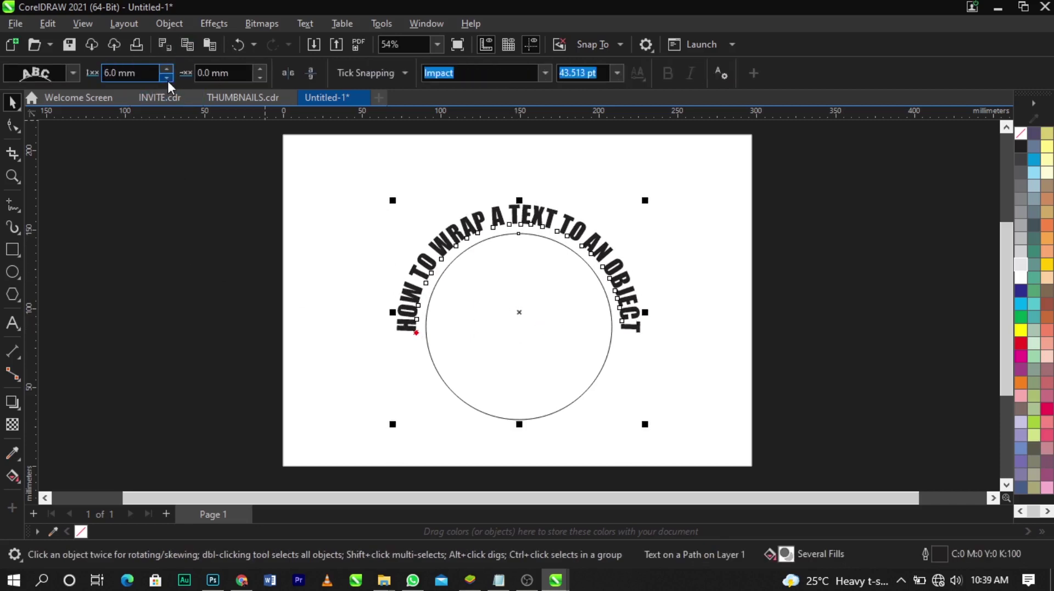
pyautogui.click(167, 78)
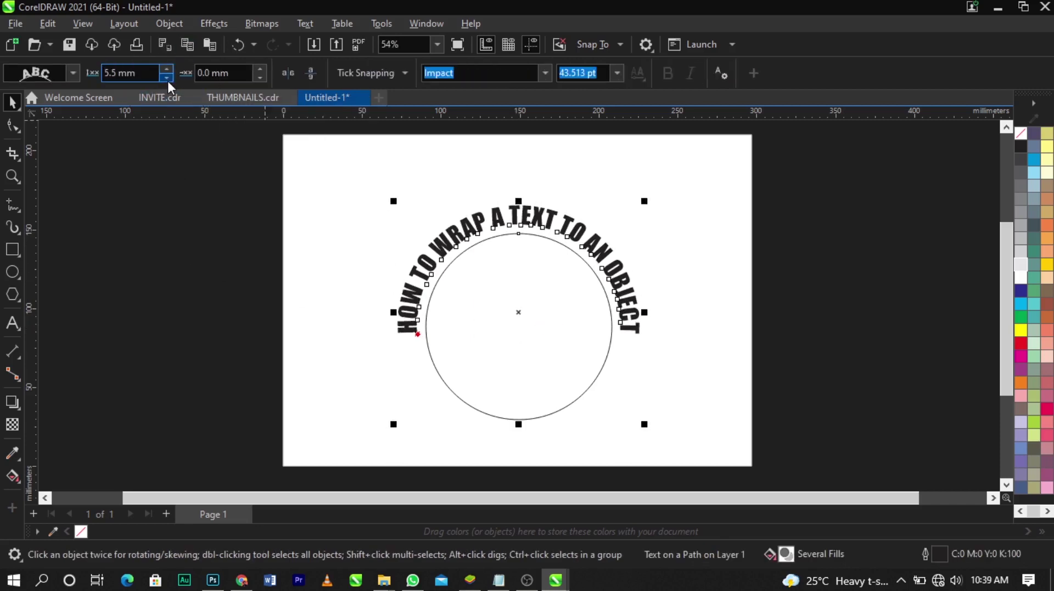
pyautogui.click(734, 205)
pyautogui.click(568, 234)
# Select the text-on-path object, undoing trial moves, and open the Object menu.
pyautogui.keyDown('ctrl'); pyautogui.click(600, 257); pyautogui.keyUp('ctrl')
pyautogui.moveTo(600, 257); pyautogui.dragTo(647, 251)
pyautogui.hotkey('ctrl', 'z')
pyautogui.click(647, 251)
pyautogui.click(586, 250)
pyautogui.click(583, 249)
pyautogui.click(694, 249)
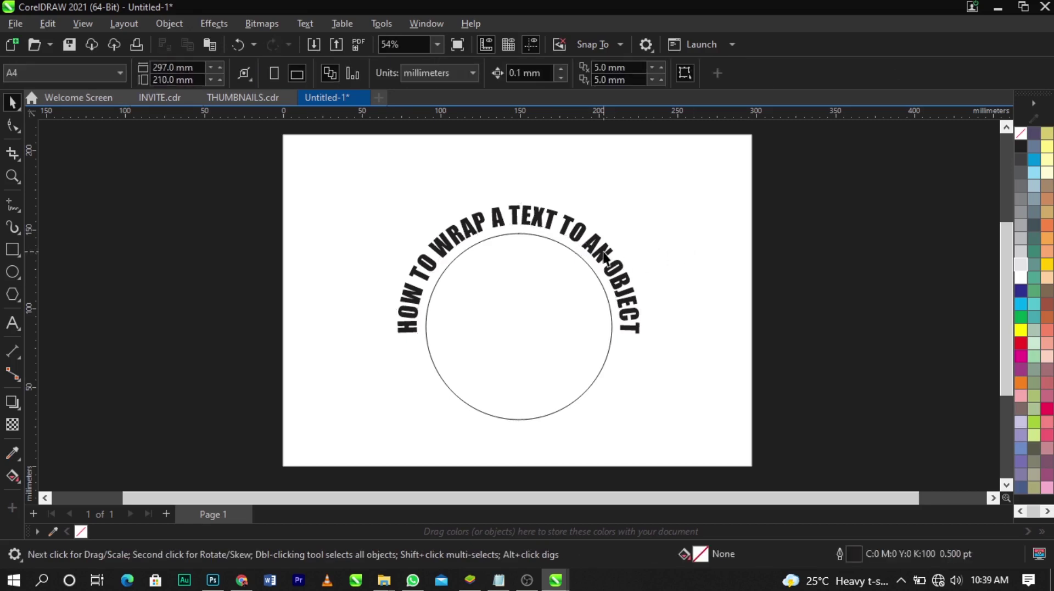
pyautogui.moveTo(603, 252); pyautogui.dragTo(589, 203)
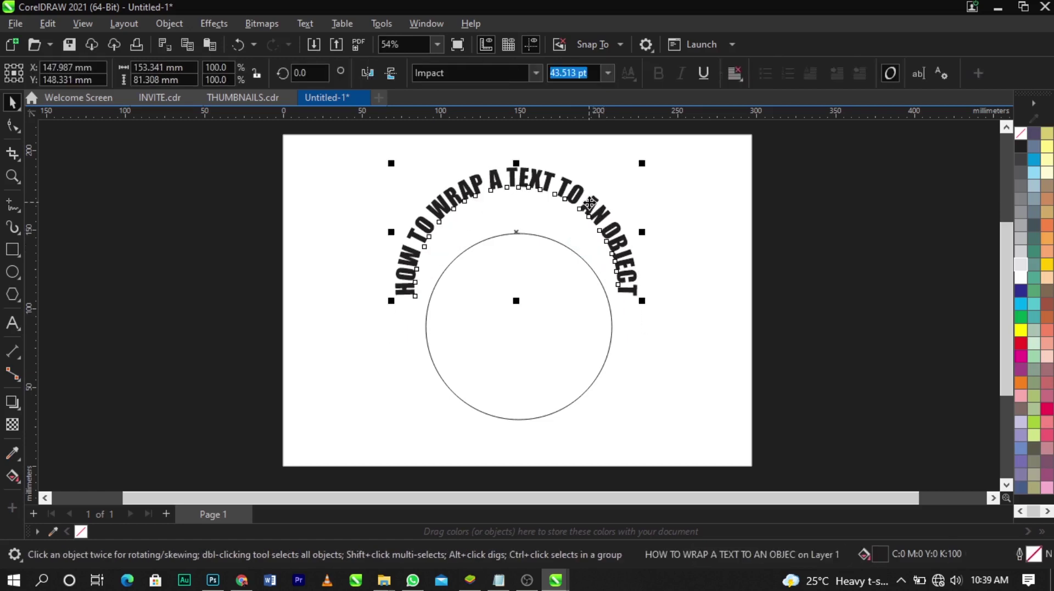
pyautogui.hotkey('ctrl', 'z')
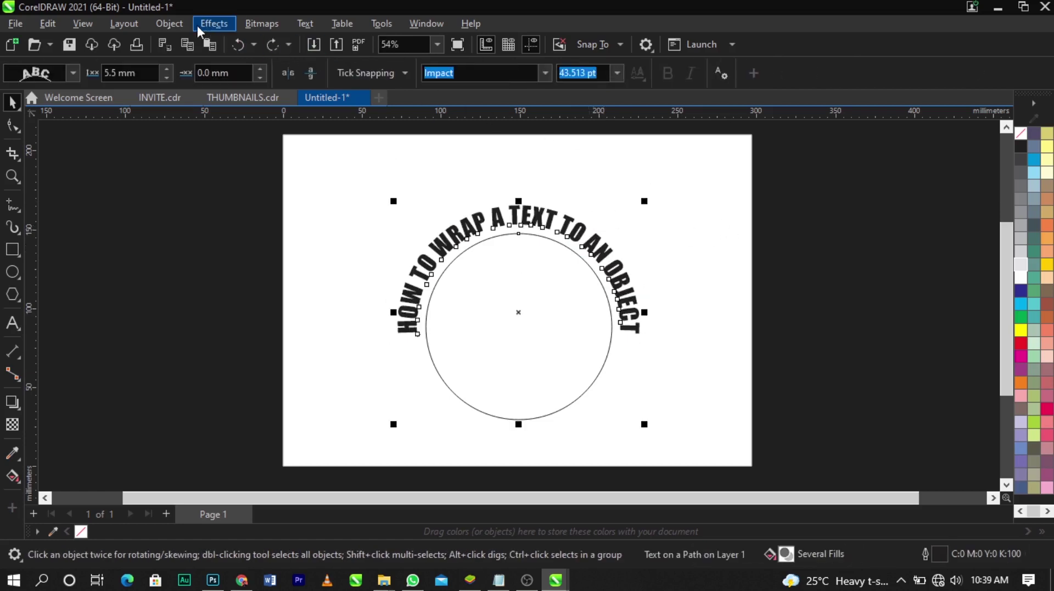
pyautogui.click(183, 26)
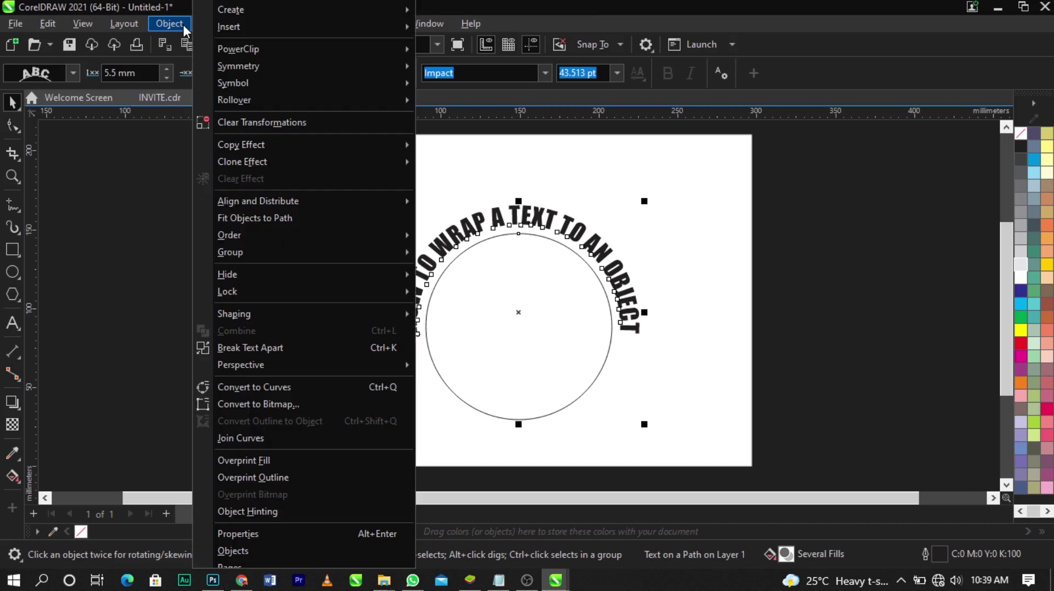
# Break the curved text apart from the circle, testing a move and undoing it.
pyautogui.click(290, 351)
pyautogui.click(289, 351)
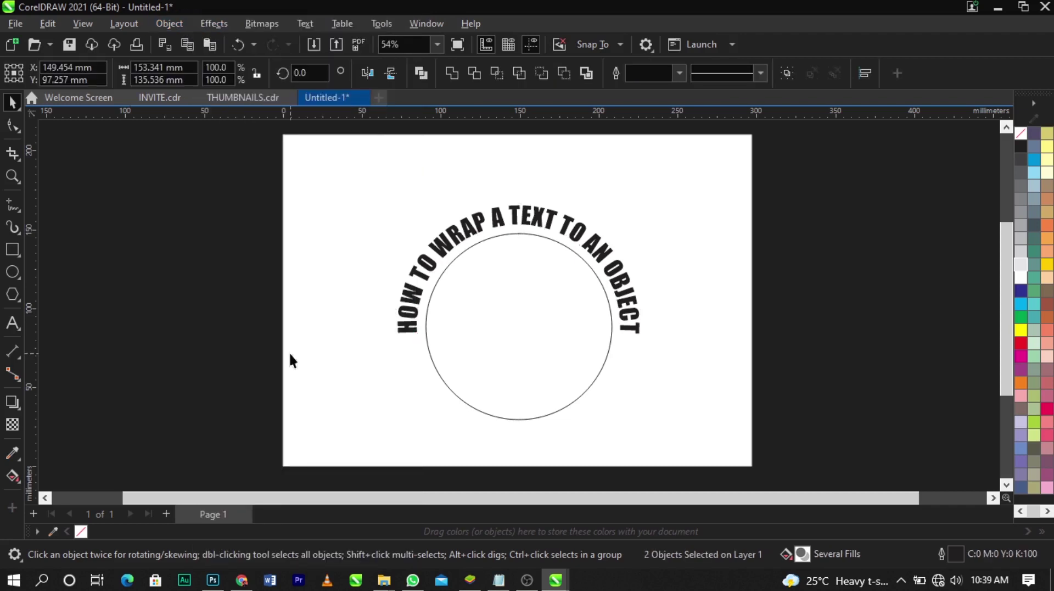
pyautogui.moveTo(496, 214); pyautogui.dragTo(496, 159)
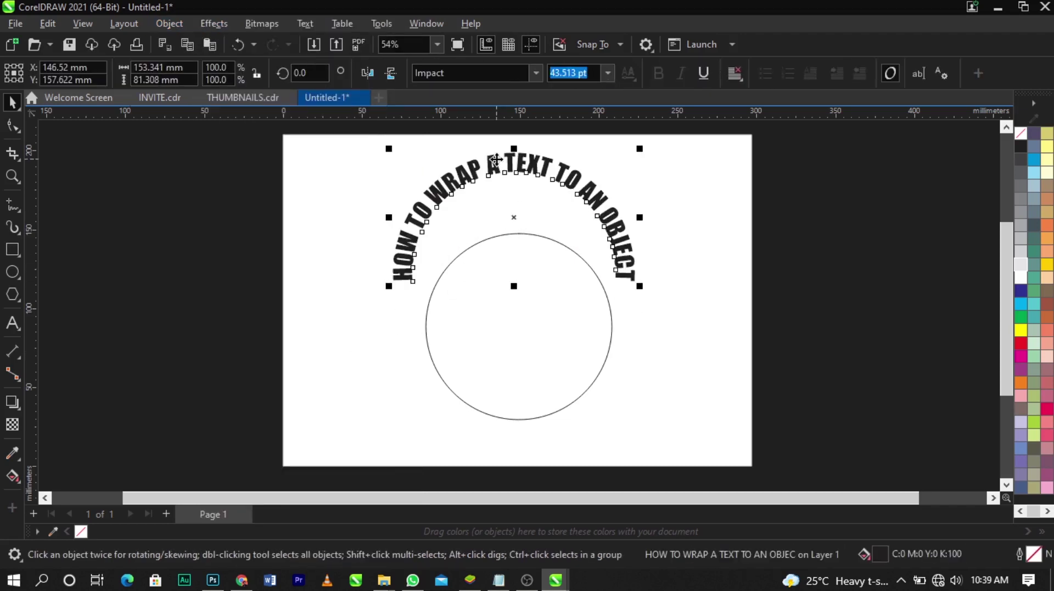
pyautogui.hotkey('ctrl', 'z')
pyautogui.click(604, 329)
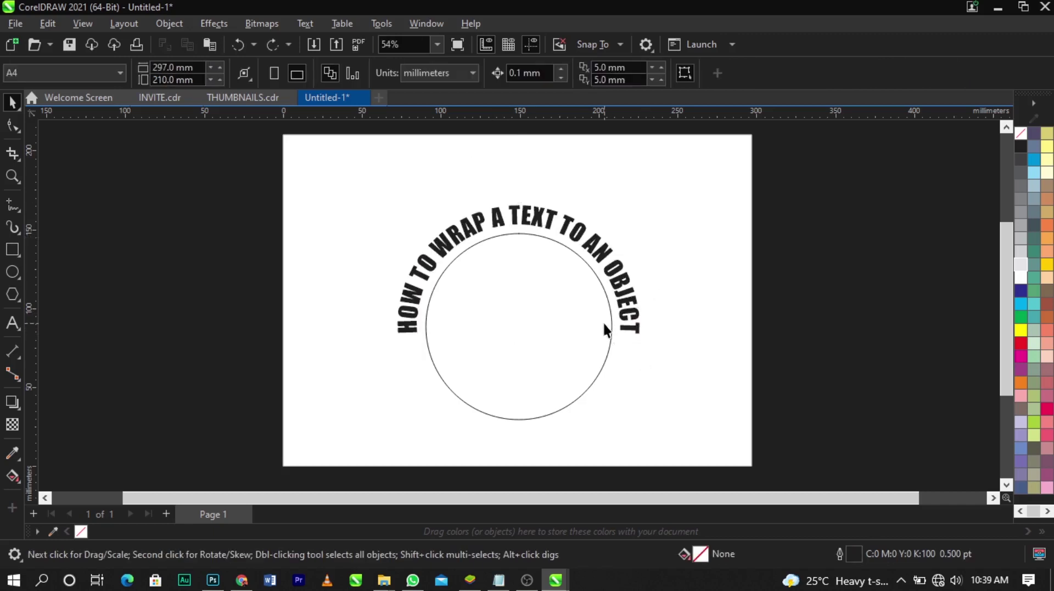
# Drop an enlarged copy of the circle around the curved text, undoing a later move.
pyautogui.click(604, 328)
pyautogui.moveTo(616, 231); pyautogui.dragTo(657, 206)
pyautogui.press('Escape')
pyautogui.hotkey('ctrl', 'a')
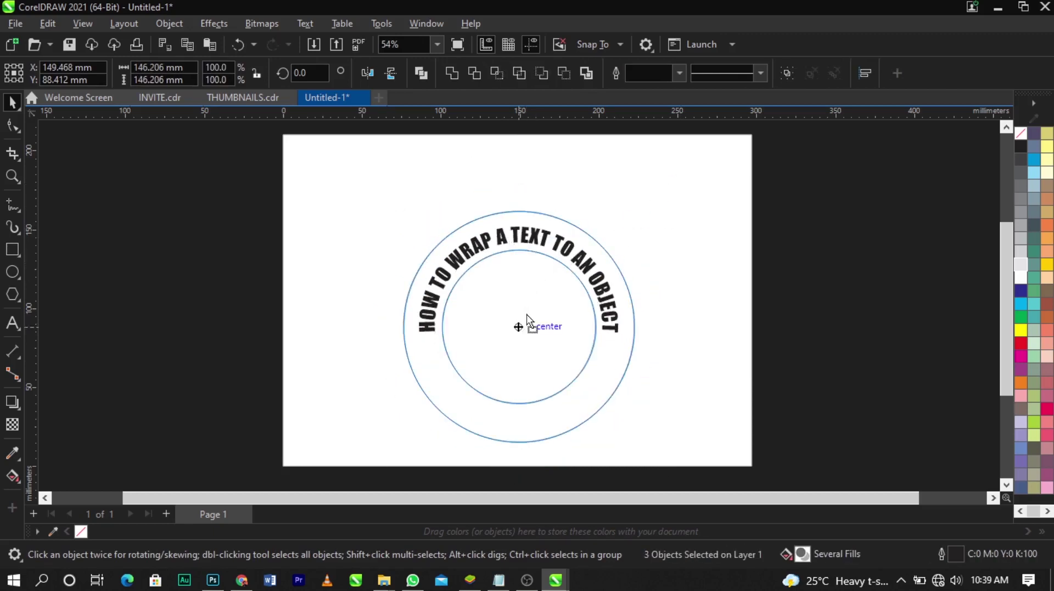
pyautogui.moveTo(527, 317); pyautogui.dragTo(532, 296)
pyautogui.click(716, 305)
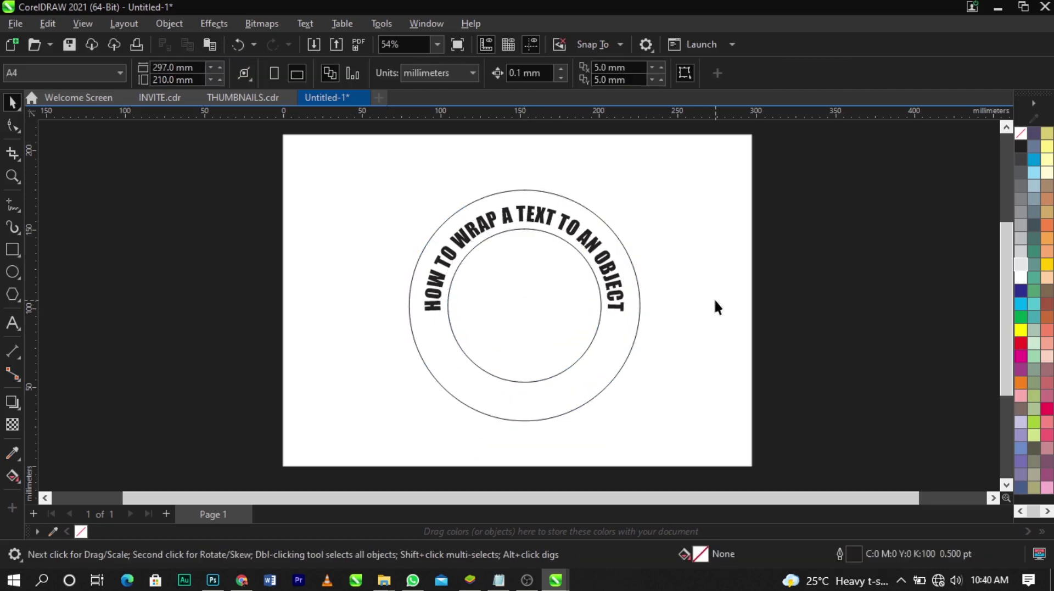
pyautogui.hotkey('ctrl', 'z')
pyautogui.hotkey('ctrl', 'z')
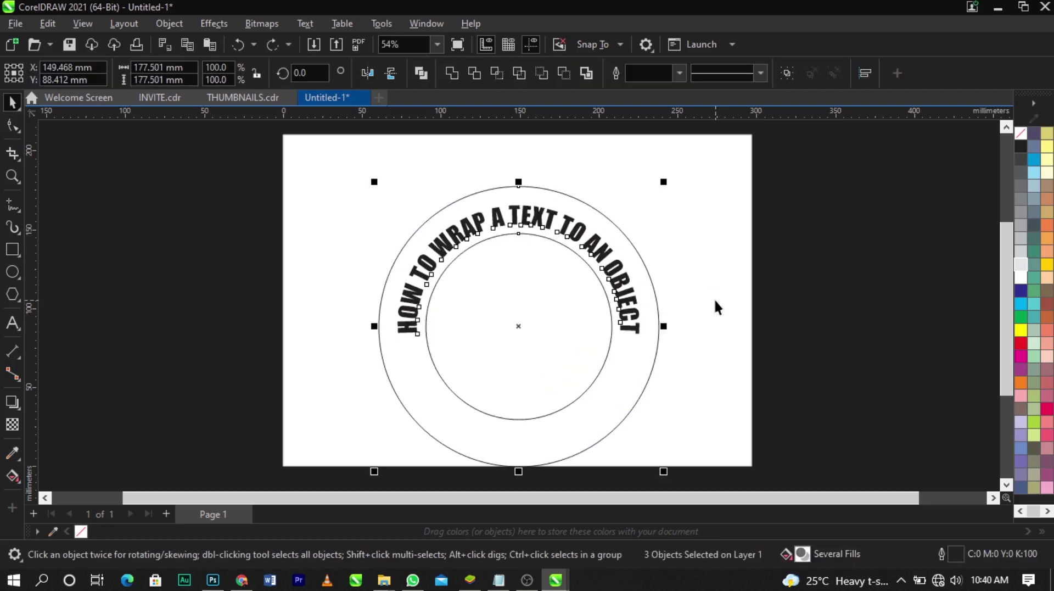
# Delete the whole design and type a new heading 'HOW TO WRAP A TEXT TO OBJECT'.
pyautogui.press('Delete')
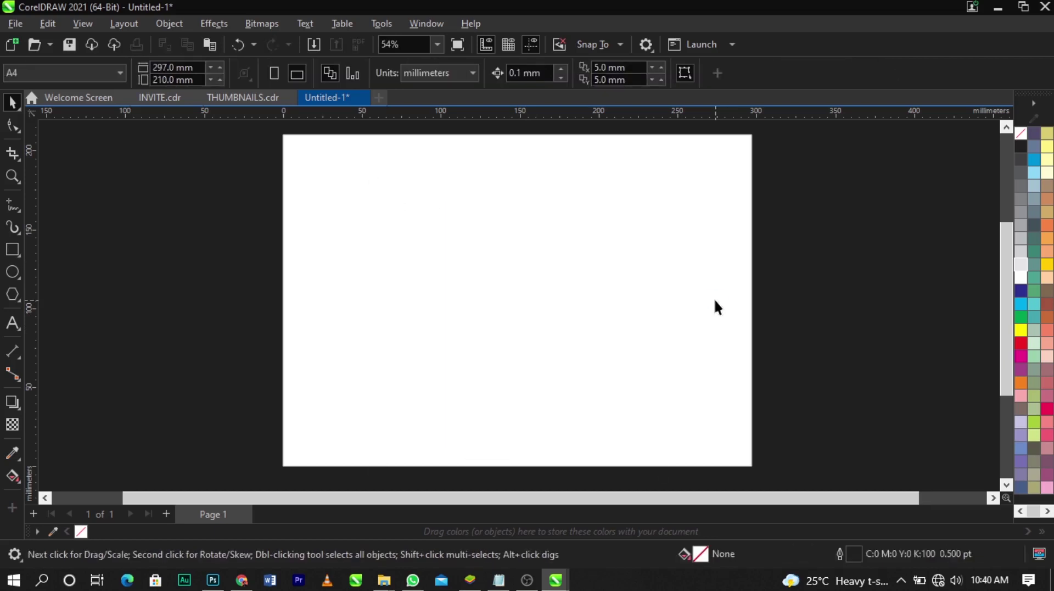
pyautogui.click(12, 323)
pyautogui.click(555, 236)
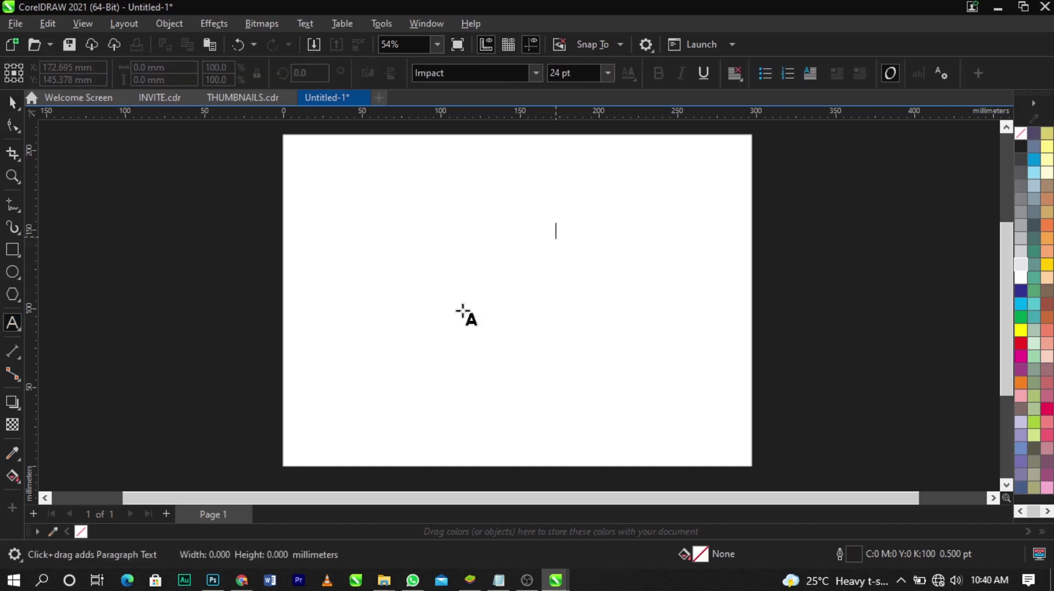
pyautogui.click(432, 294)
pyautogui.write('HOW T')
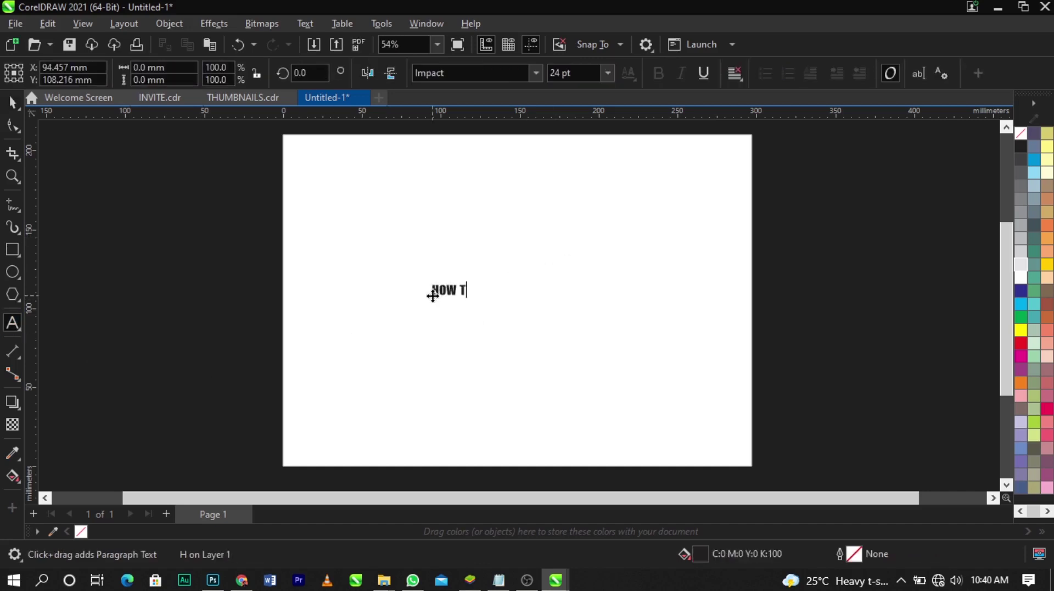
pyautogui.write('O WRAP A TEXT TO')
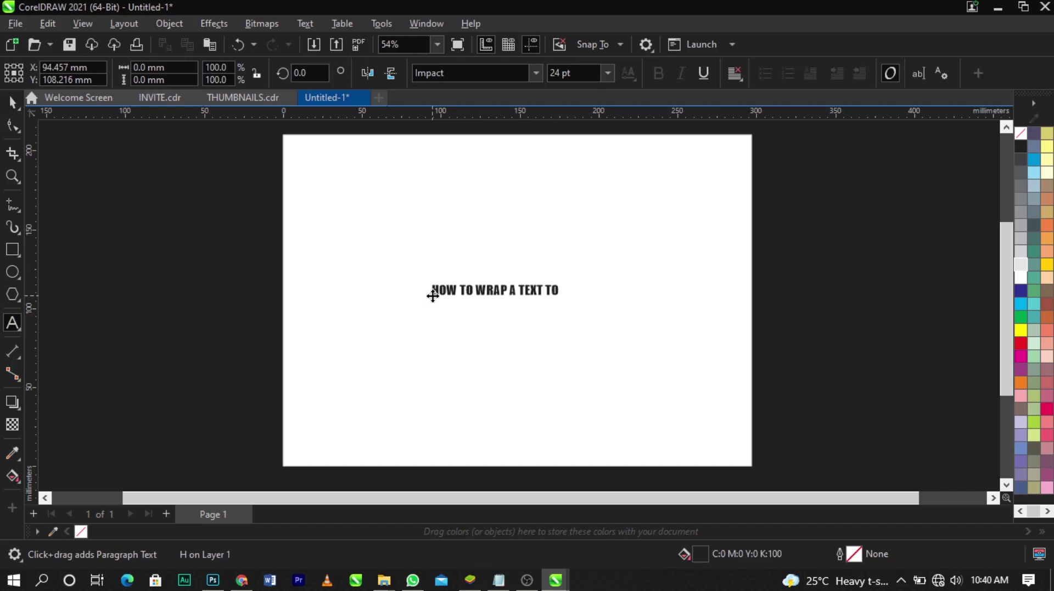
pyautogui.write(' OBJECTY')
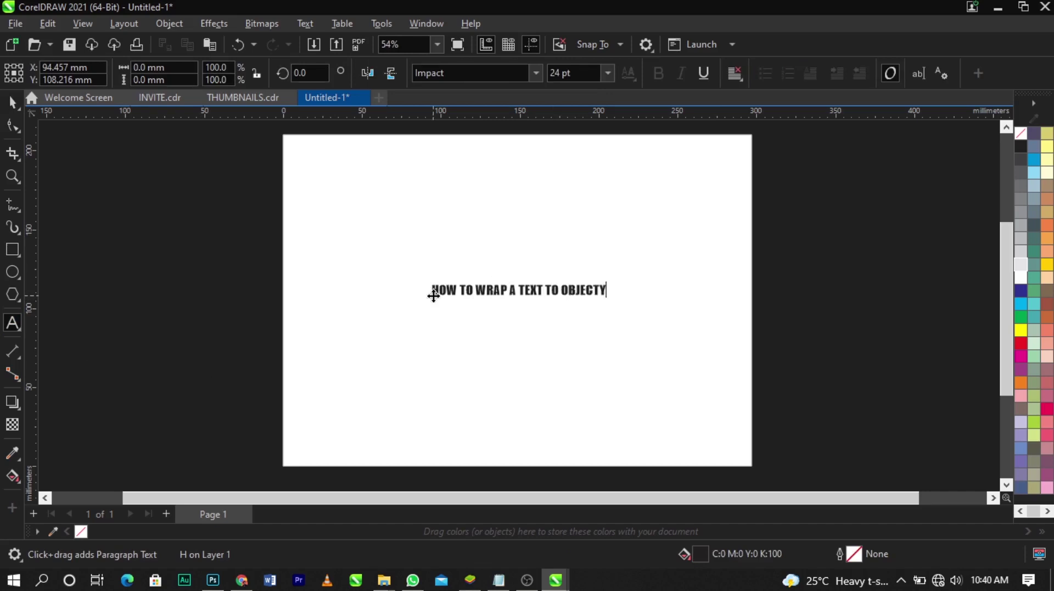
pyautogui.press('BackSpace')
# Enlarge the new heading to about 44 pt and move it higher on the page.
pyautogui.hotkey('ctrl', 'space')
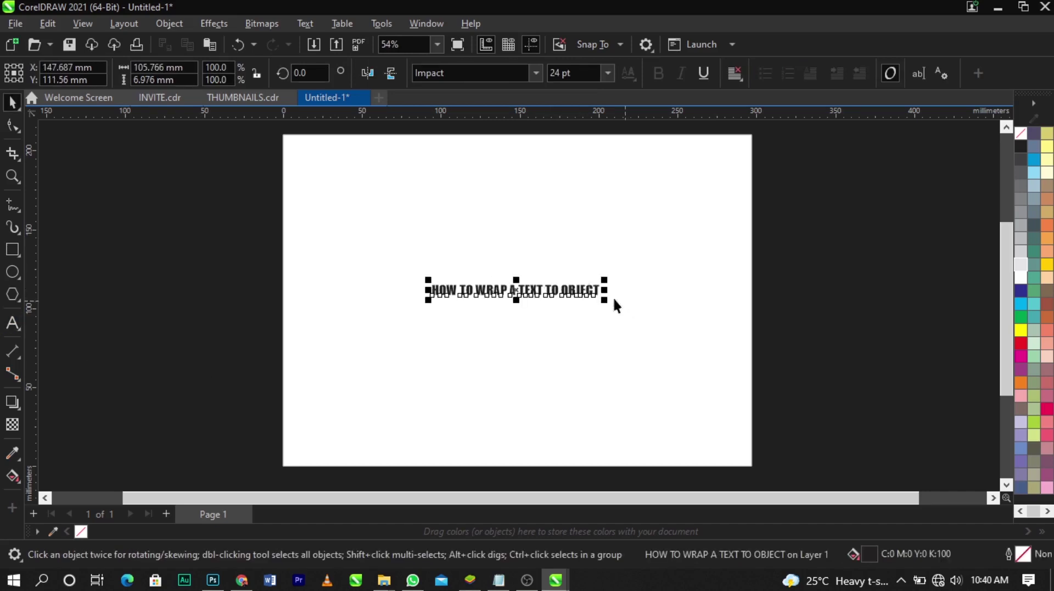
pyautogui.moveTo(610, 301); pyautogui.dragTo(675, 338)
pyautogui.moveTo(569, 290); pyautogui.dragTo(569, 242)
# Draw a new circle below the heading and nudge both slightly up-left.
pyautogui.click(12, 271)
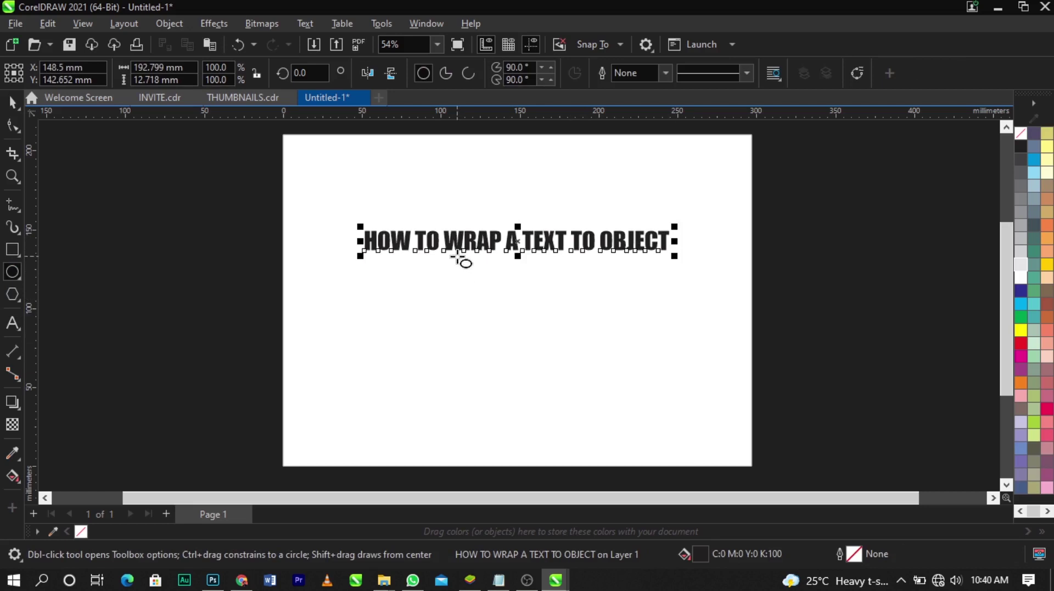
pyautogui.moveTo(456, 256)
pyautogui.mouseDown()
pyautogui.moveTo(605, 365)
pyautogui.moveTo(607, 379)
pyautogui.mouseUp()
pyautogui.press('space')
pyautogui.keyDown('shift'); pyautogui.click(616, 251); pyautogui.keyUp('shift')
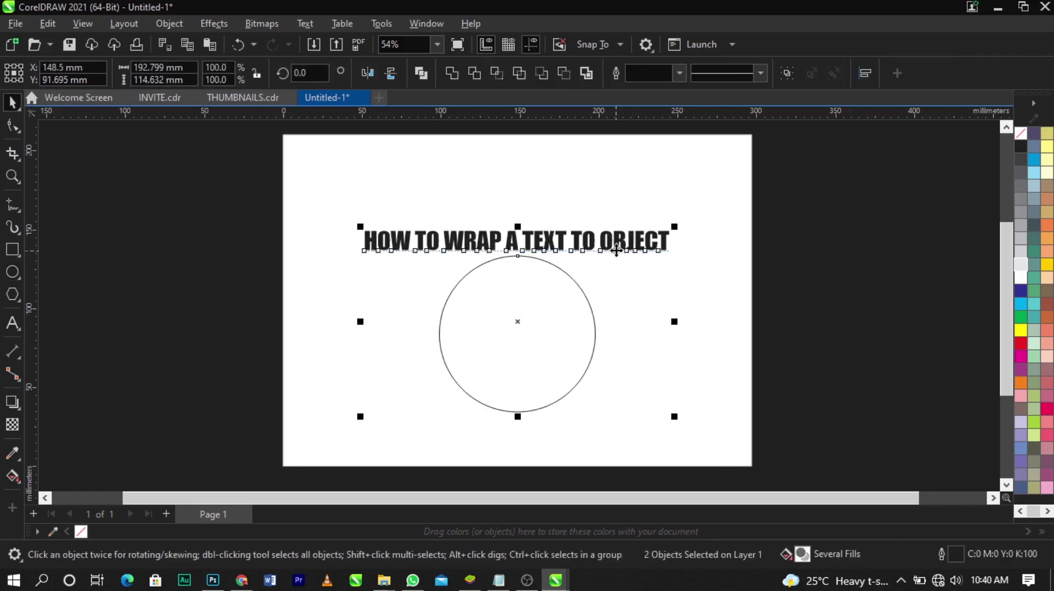
pyautogui.moveTo(582, 239); pyautogui.dragTo(577, 235)
pyautogui.click(552, 252)
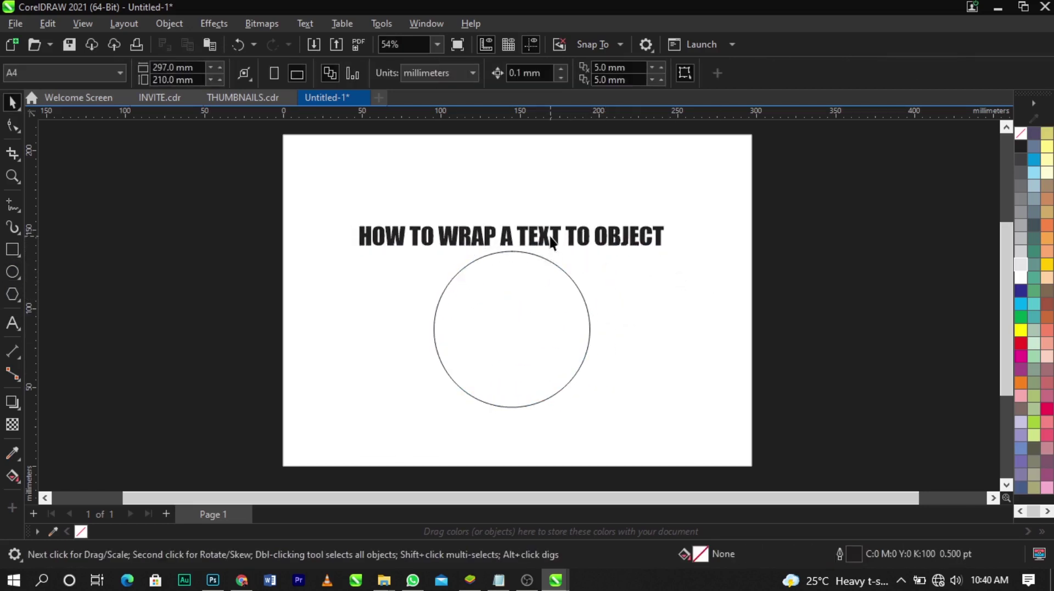
# Select the heading and circle together and apply Fit Text to Path.
pyautogui.click(549, 237)
pyautogui.click(580, 274)
pyautogui.click(580, 276)
pyautogui.moveTo(687, 188); pyautogui.dragTo(295, 449)
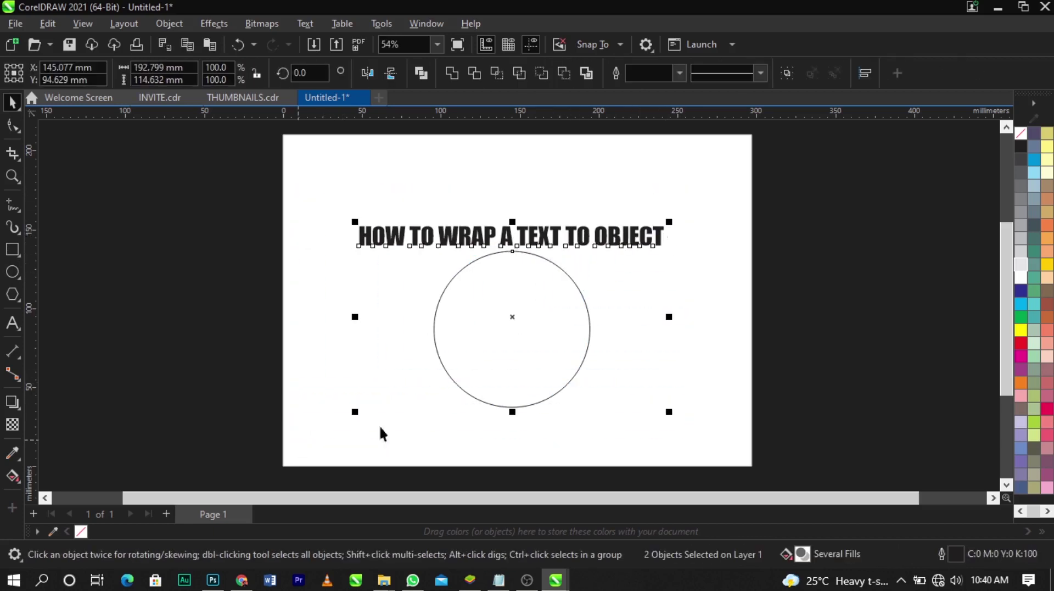
pyautogui.click(306, 31)
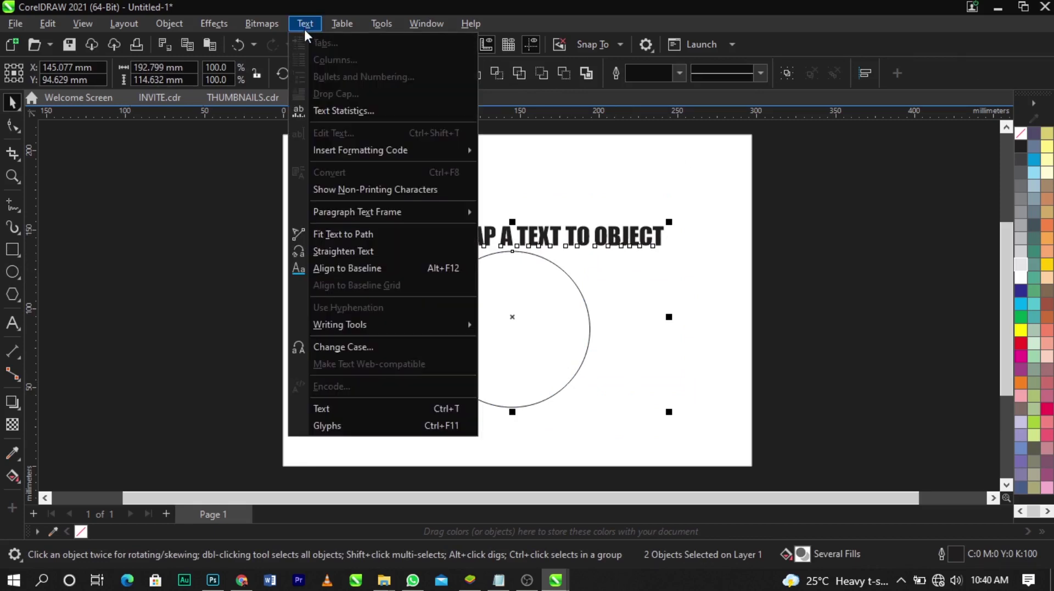
pyautogui.click(386, 233)
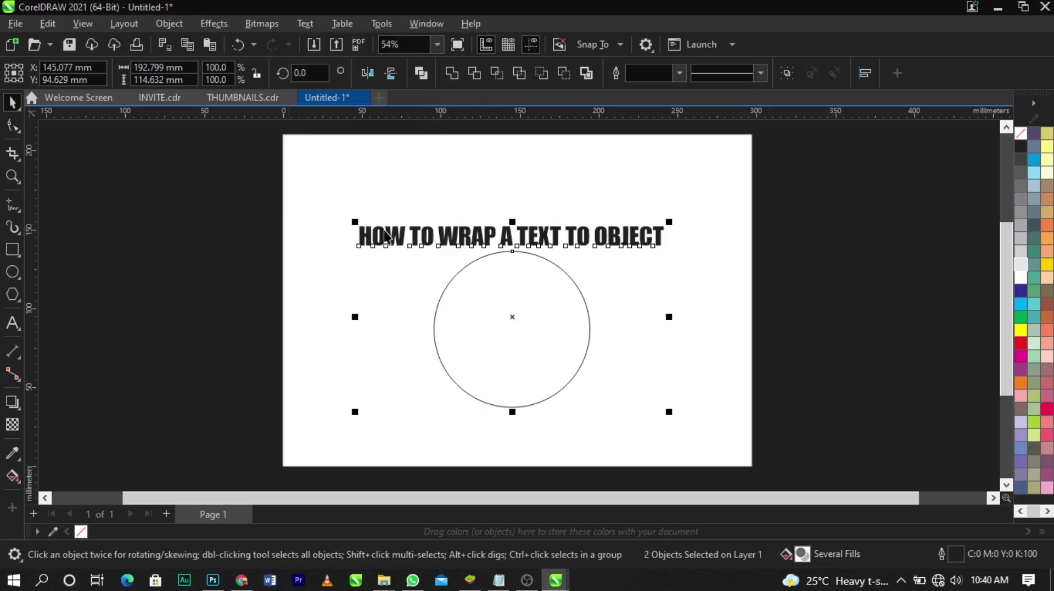
pyautogui.click(377, 226)
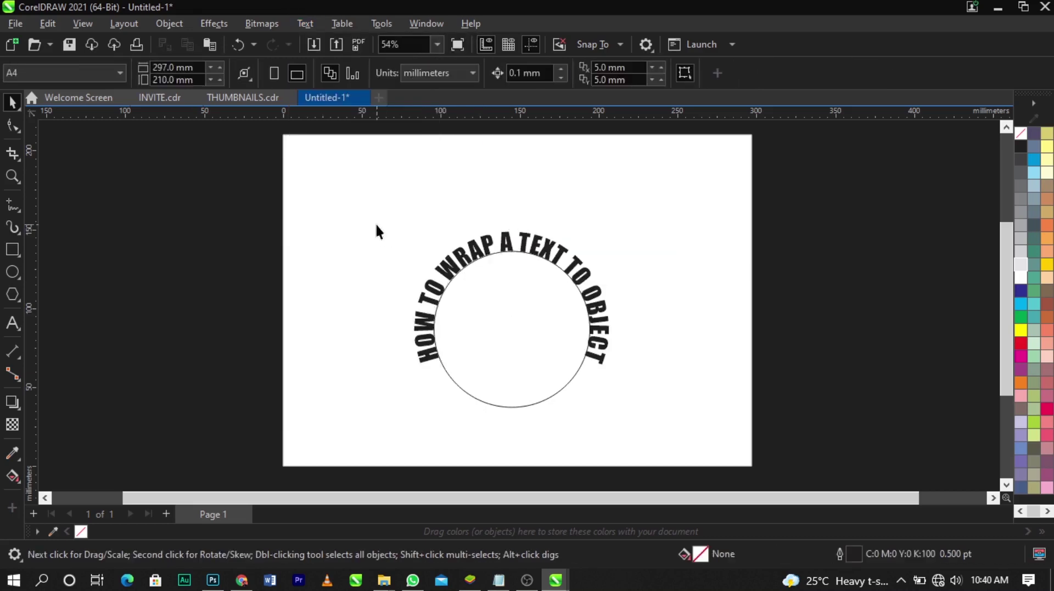